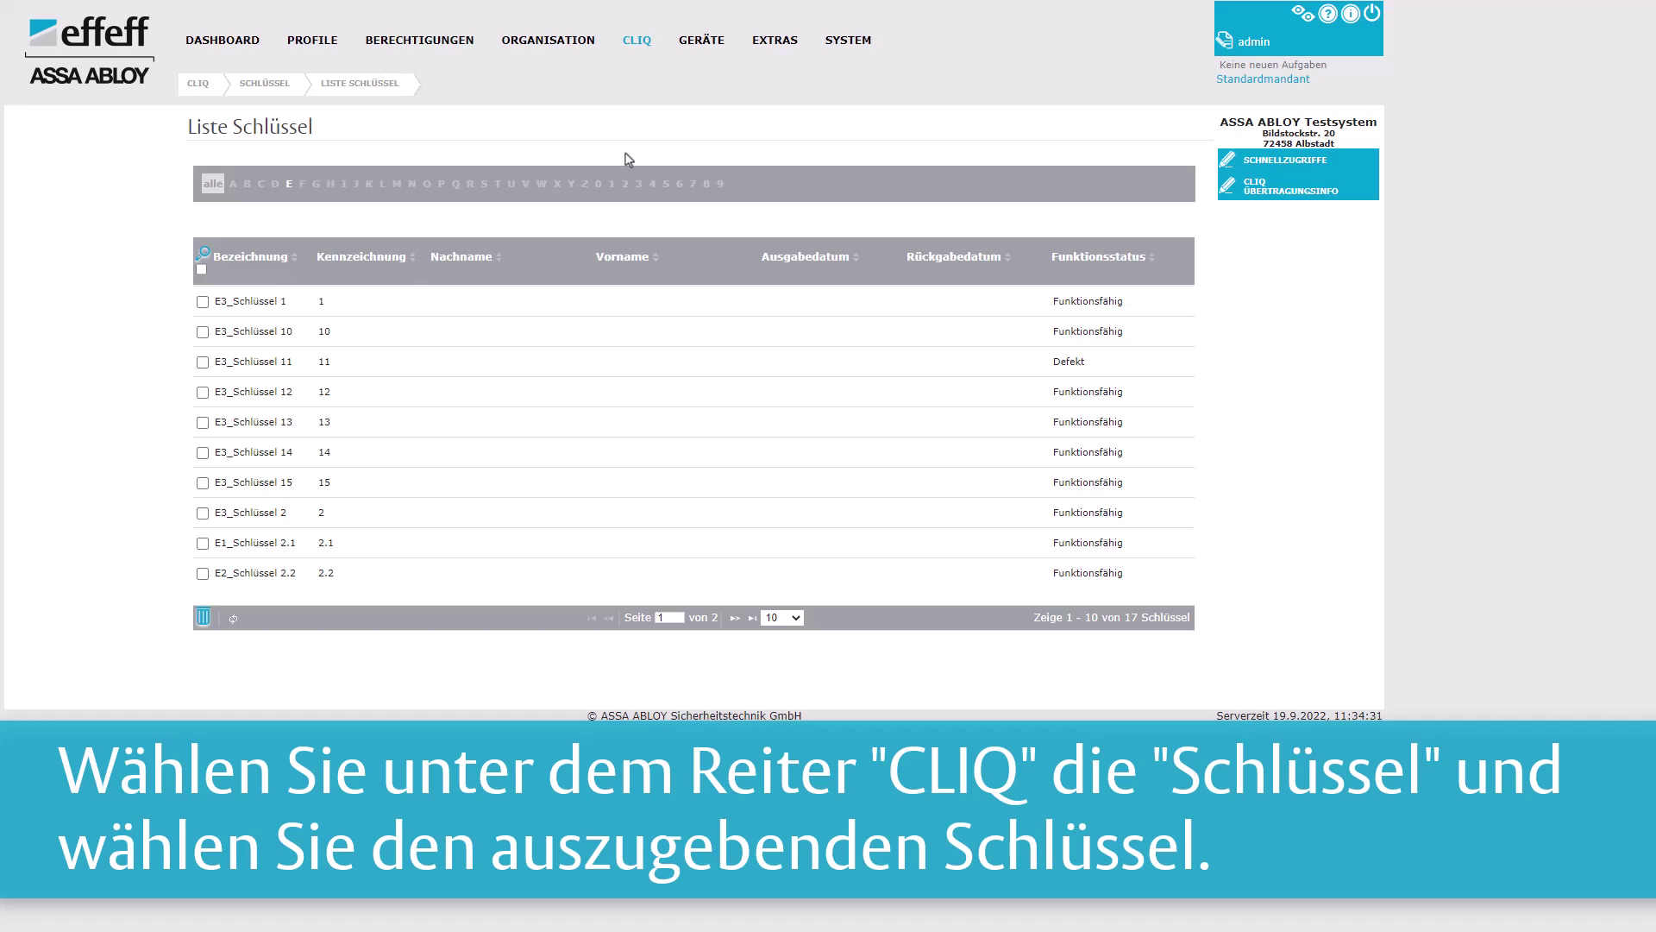
Start the key issue for E3_Schlüssel 1, and assign the listed person as its owner.
{"action": "left_click", "coordinate": [526, 313]}
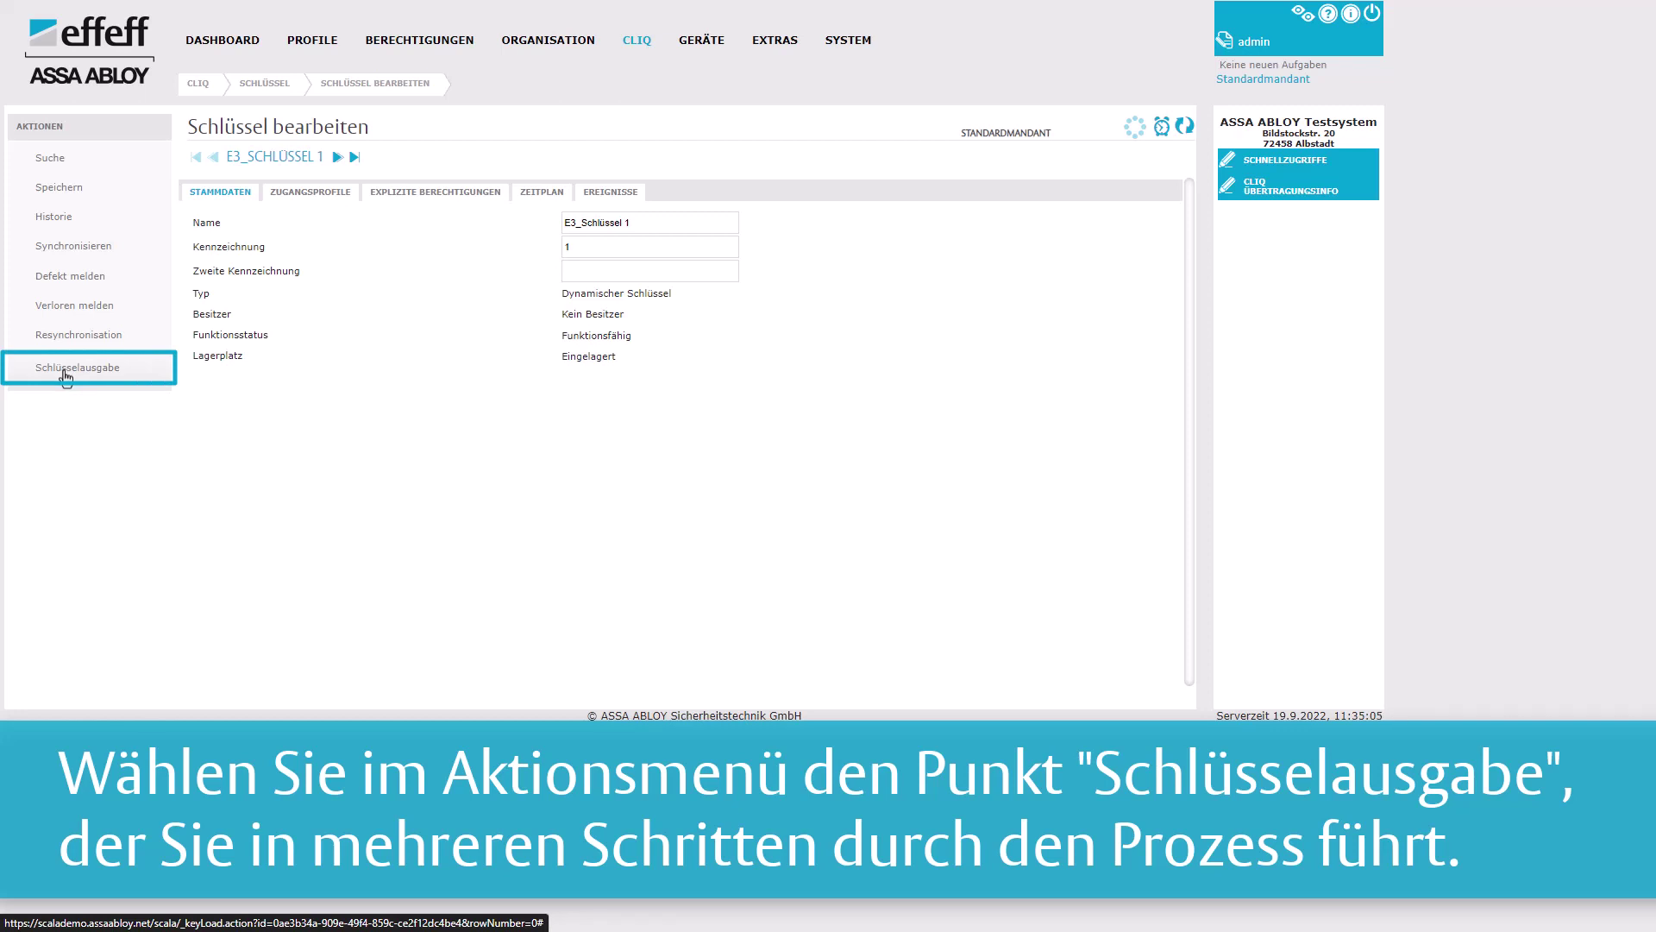
{"action": "left_click", "coordinate": [65, 371]}
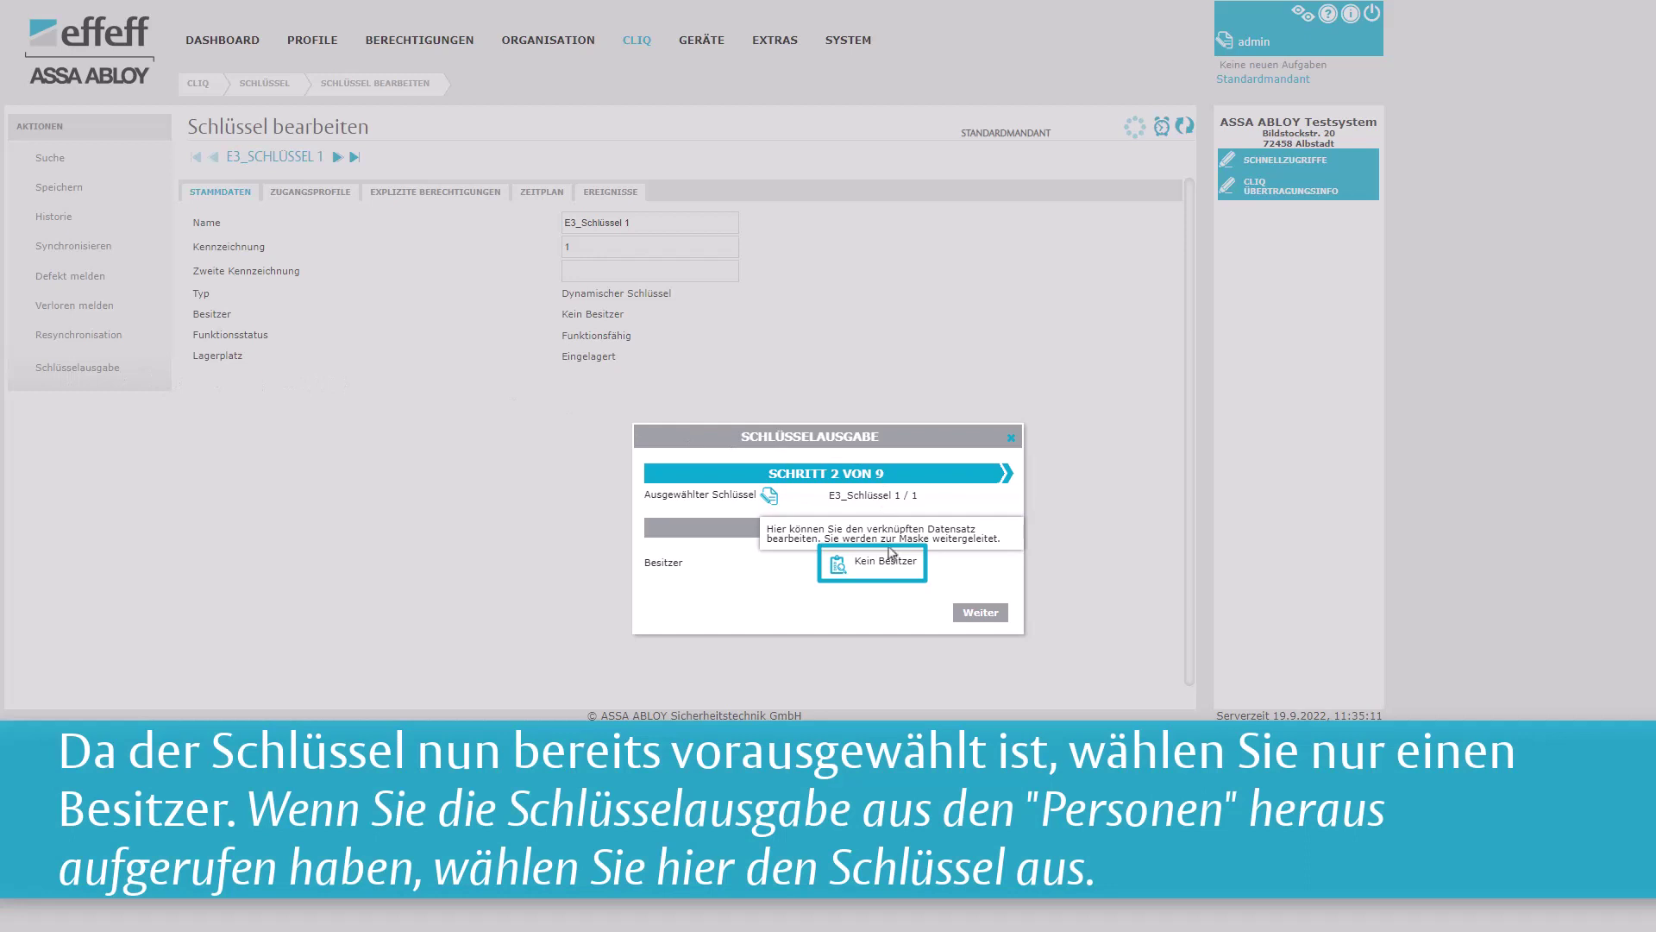
{"action": "left_click", "coordinate": [844, 568]}
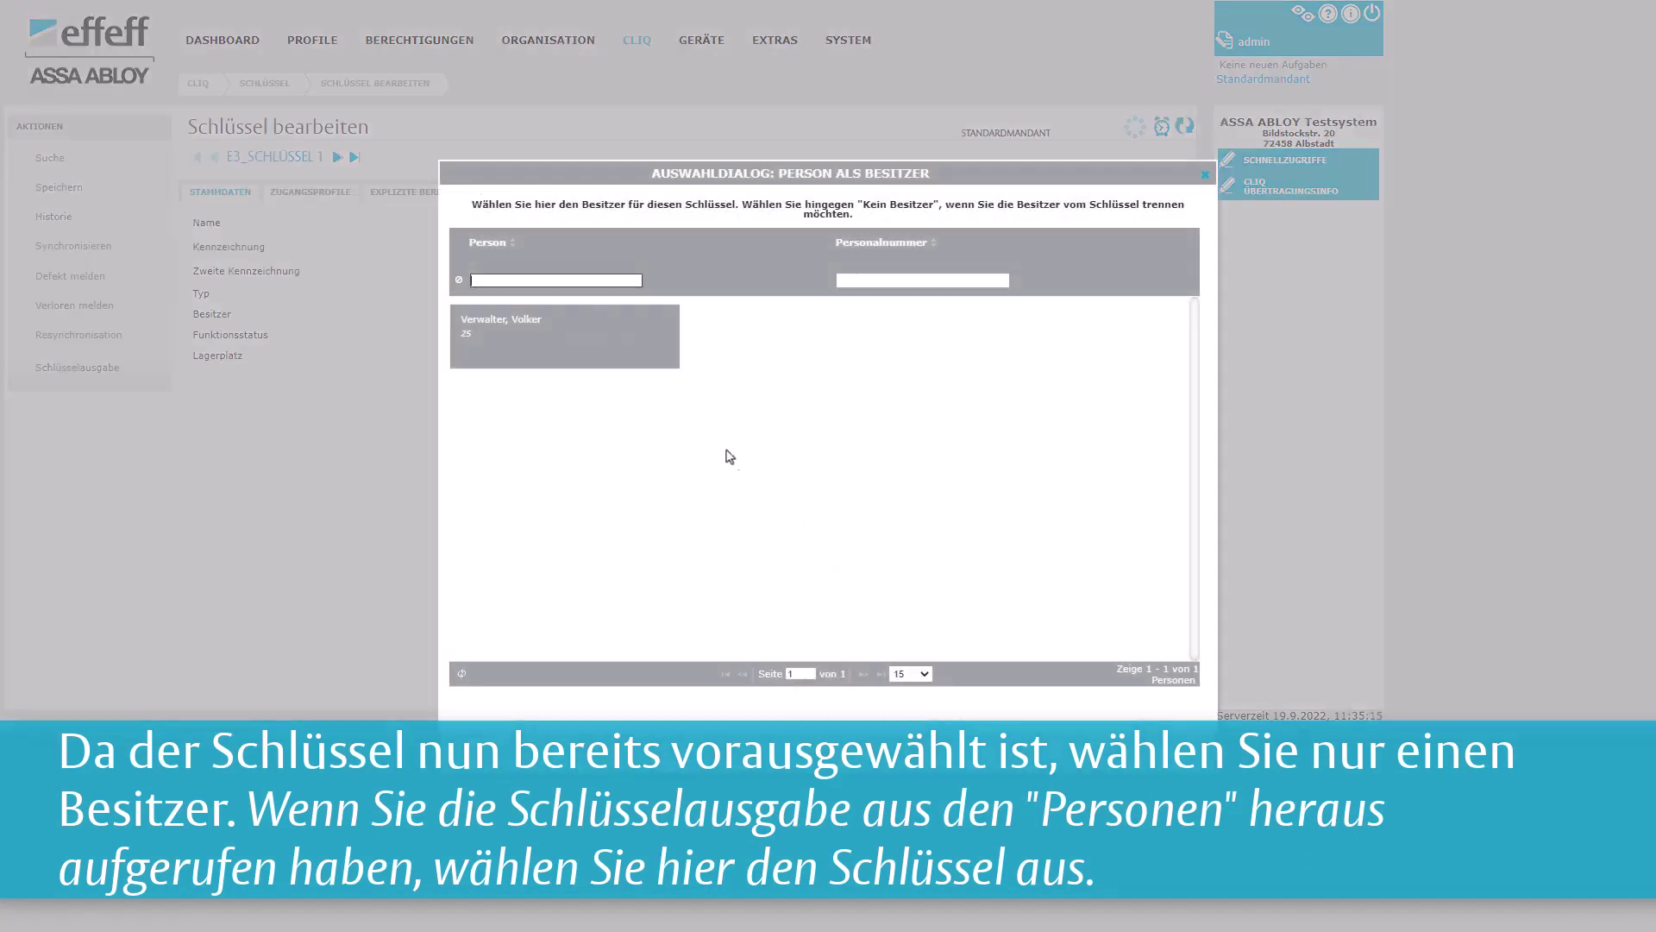
{"action": "left_click", "coordinate": [561, 346]}
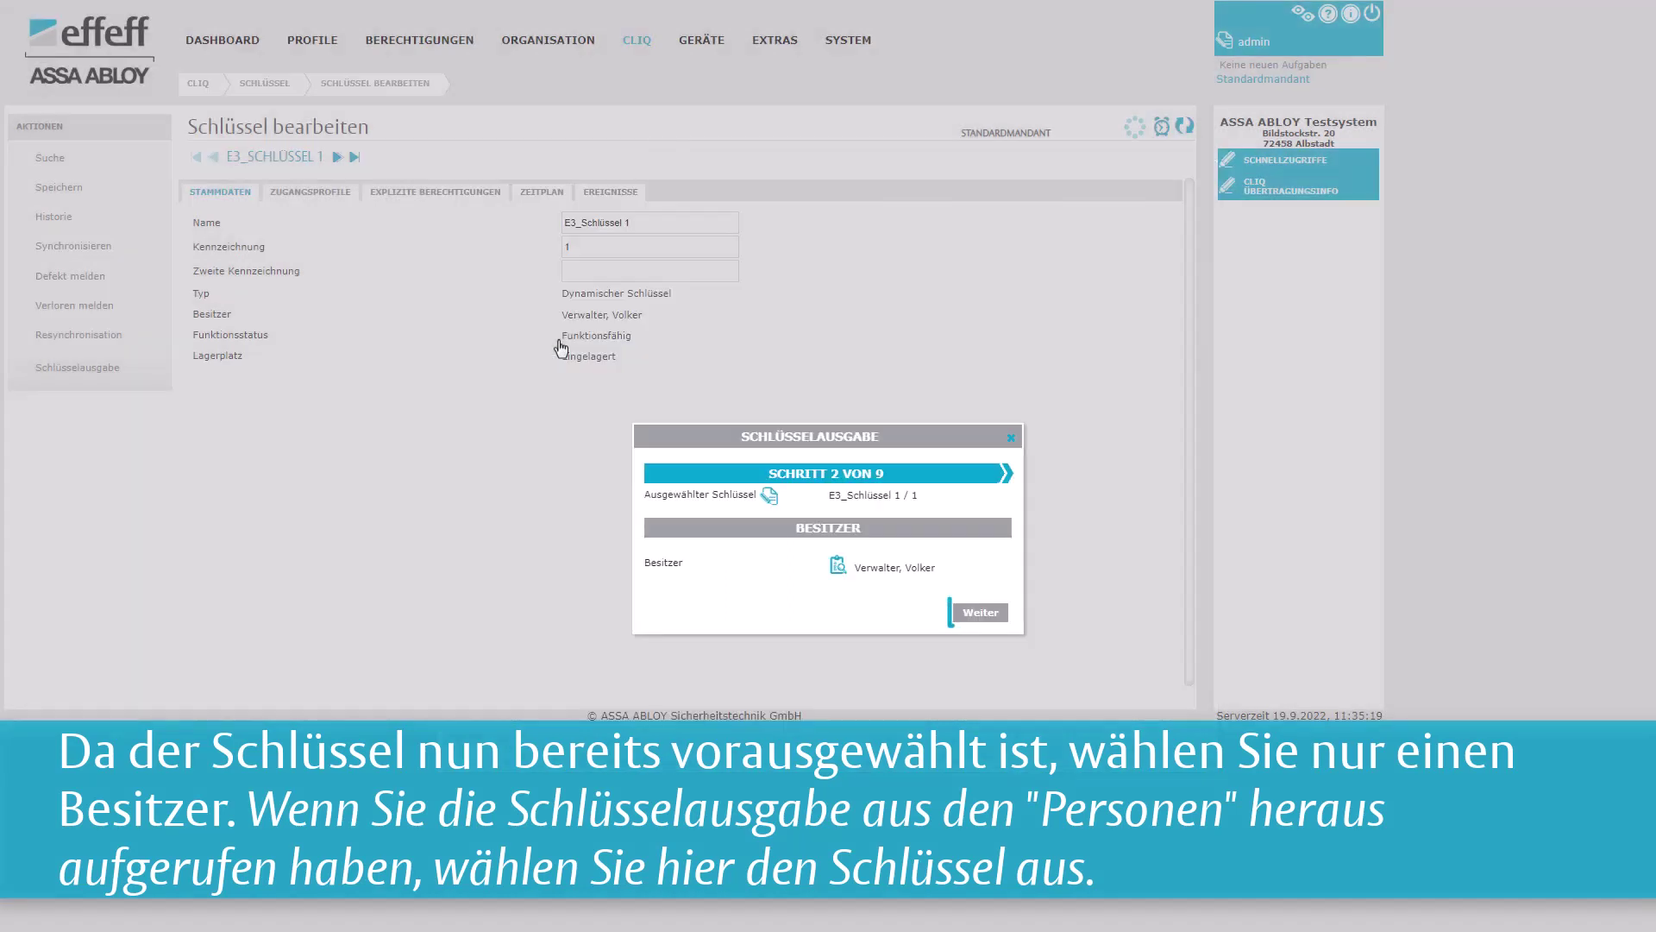
{"action": "left_click", "coordinate": [972, 613]}
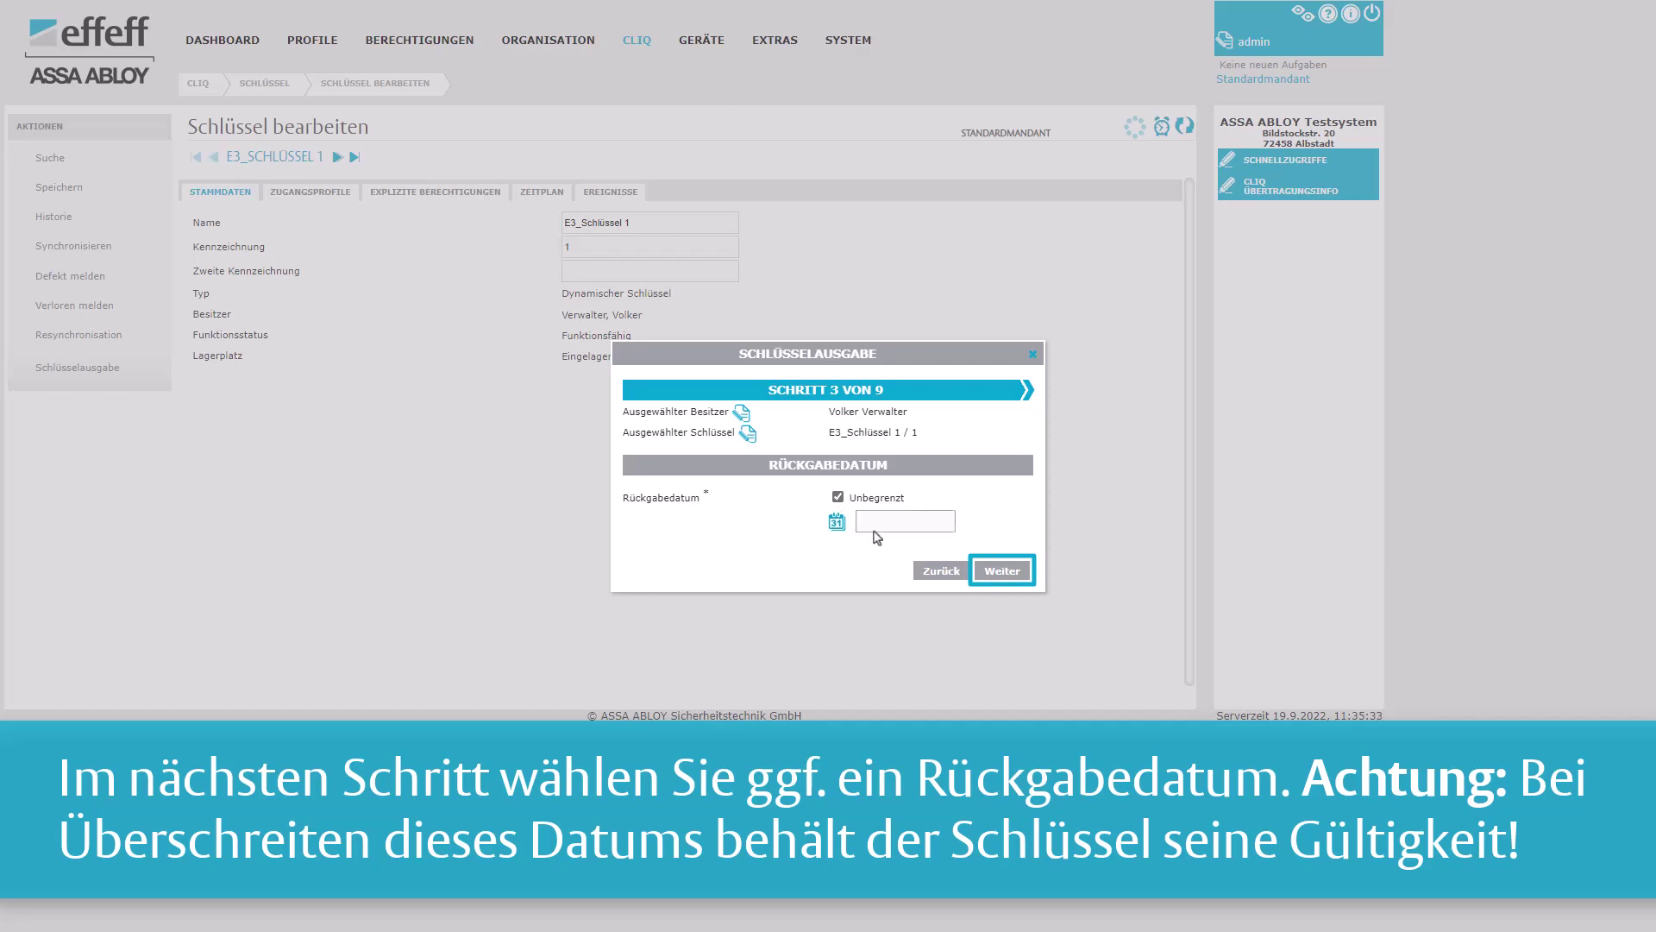
Accept the unlimited return date, and keep the end of validity set to Unbegrenzt.
{"action": "left_click", "coordinate": [1002, 571]}
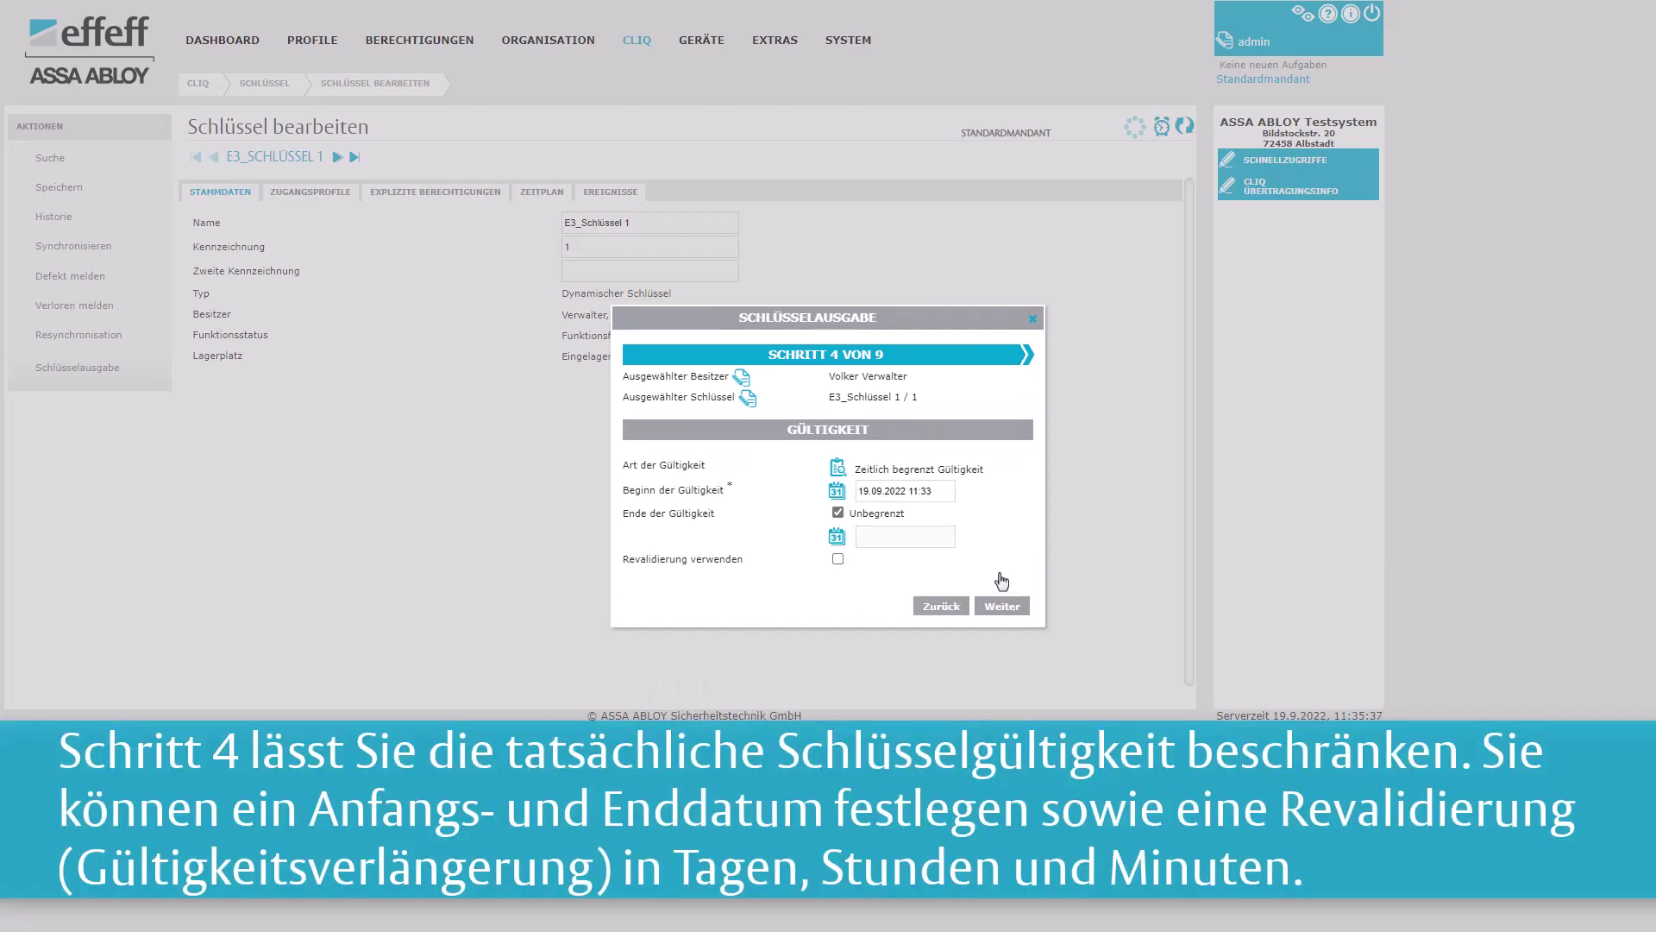
{"action": "left_click", "coordinate": [837, 512]}
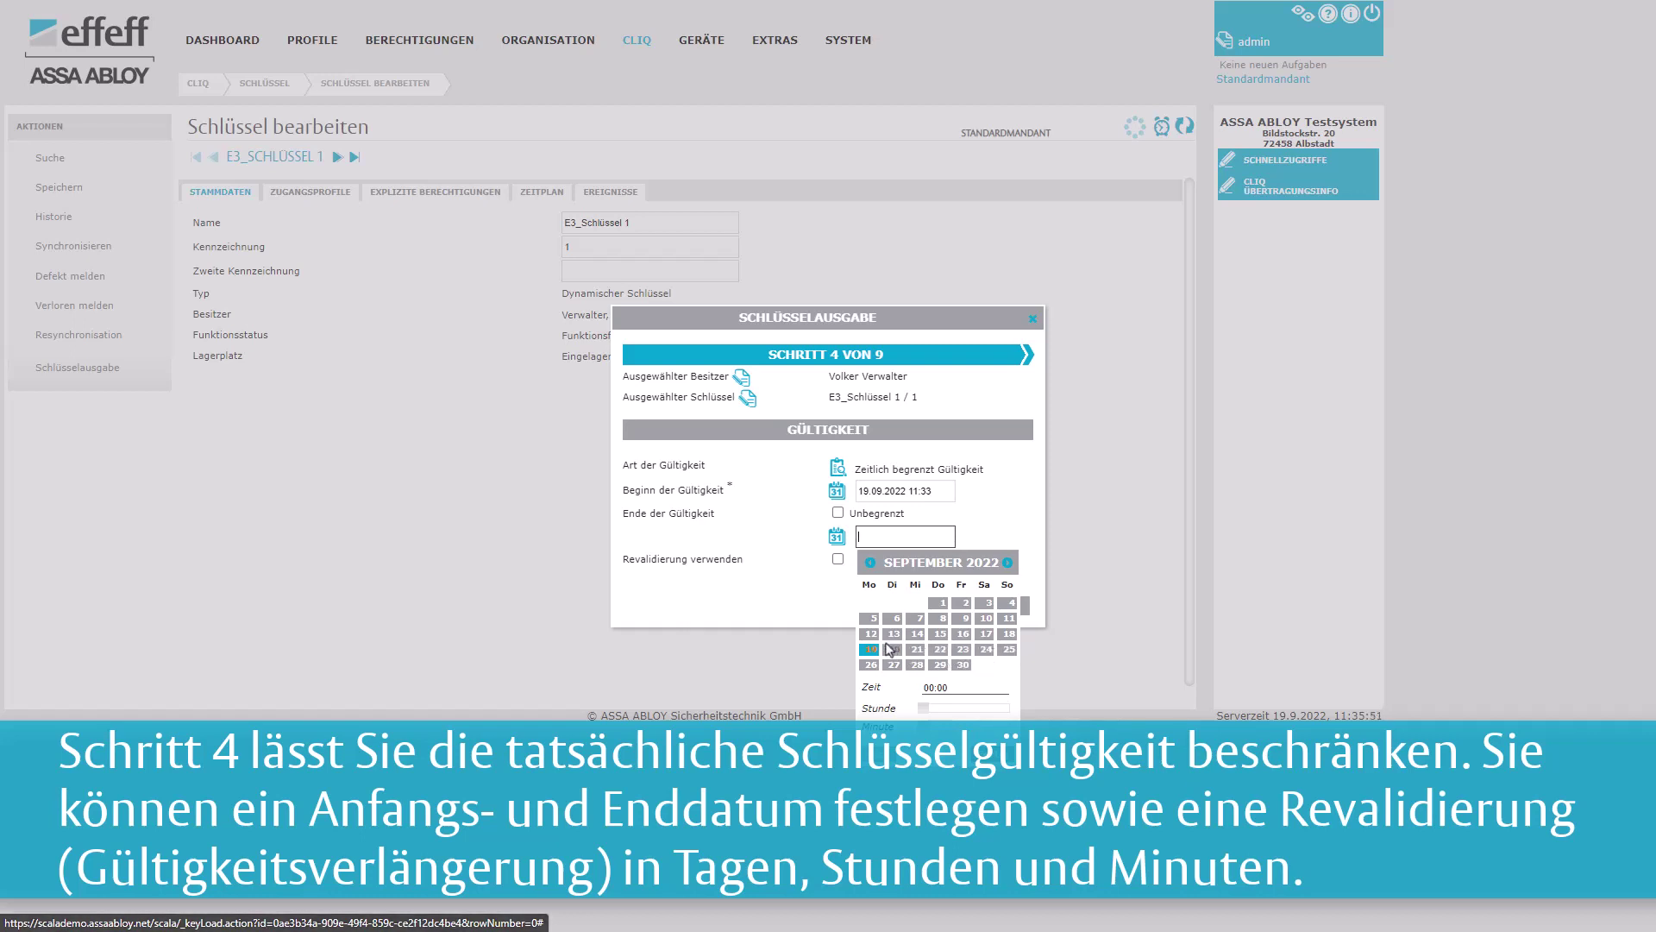
{"action": "left_click", "coordinate": [838, 514]}
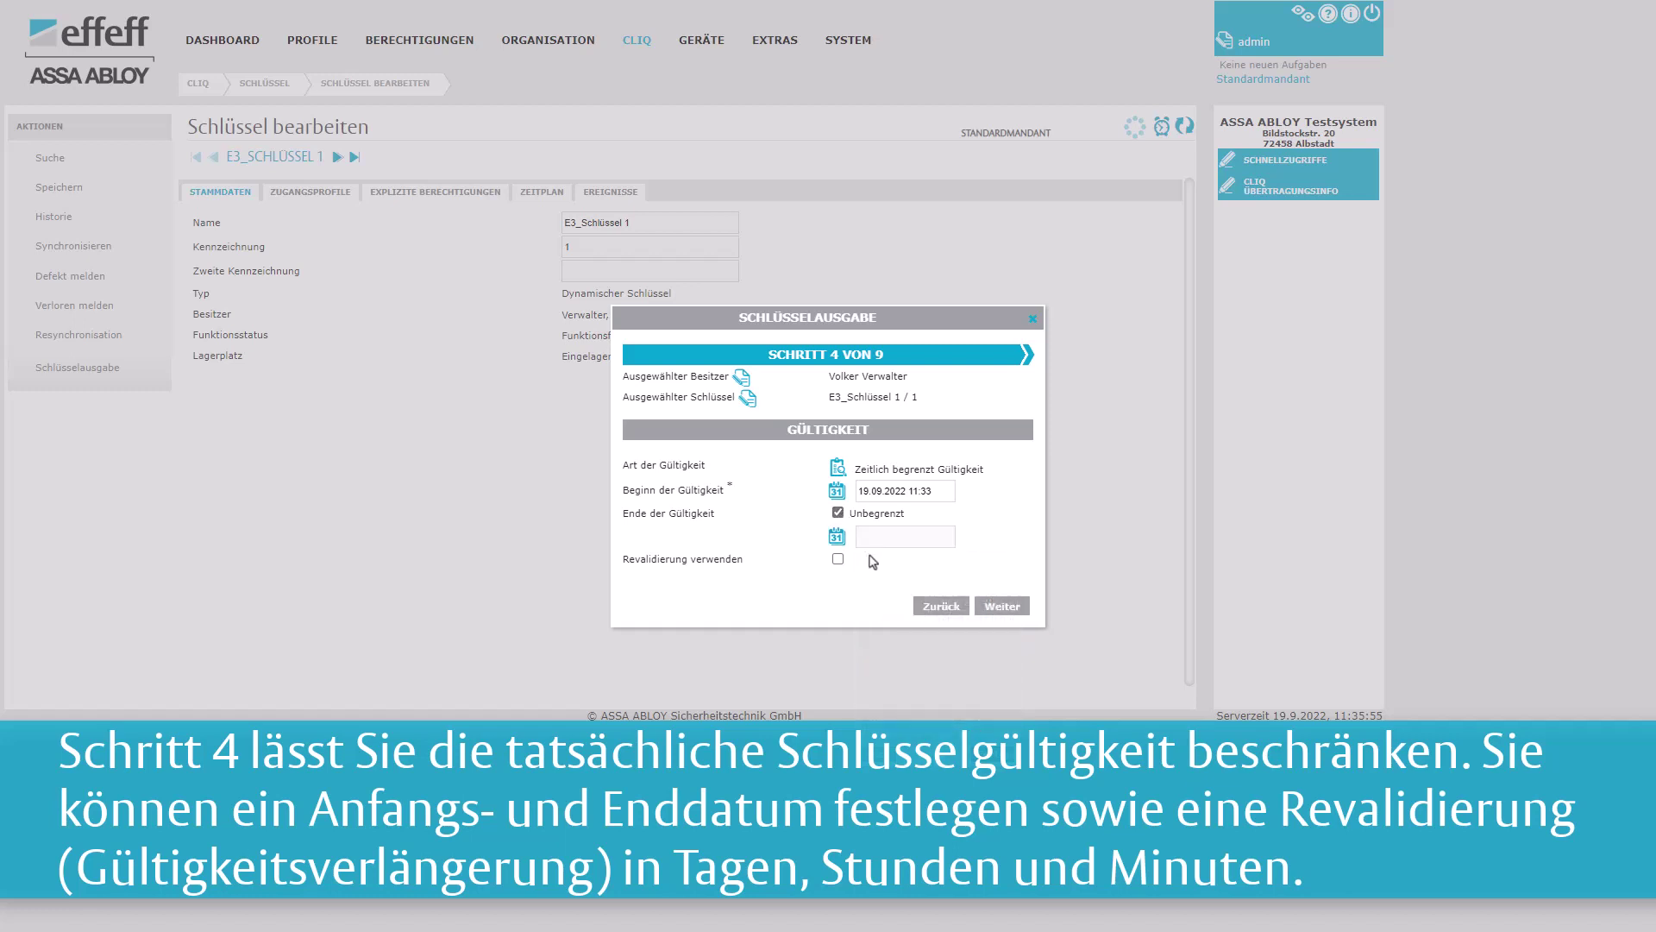
Enable revalidation for the key with an interval of 1 day and 12 hours, and accept the validity settings.
{"action": "left_click", "coordinate": [838, 560]}
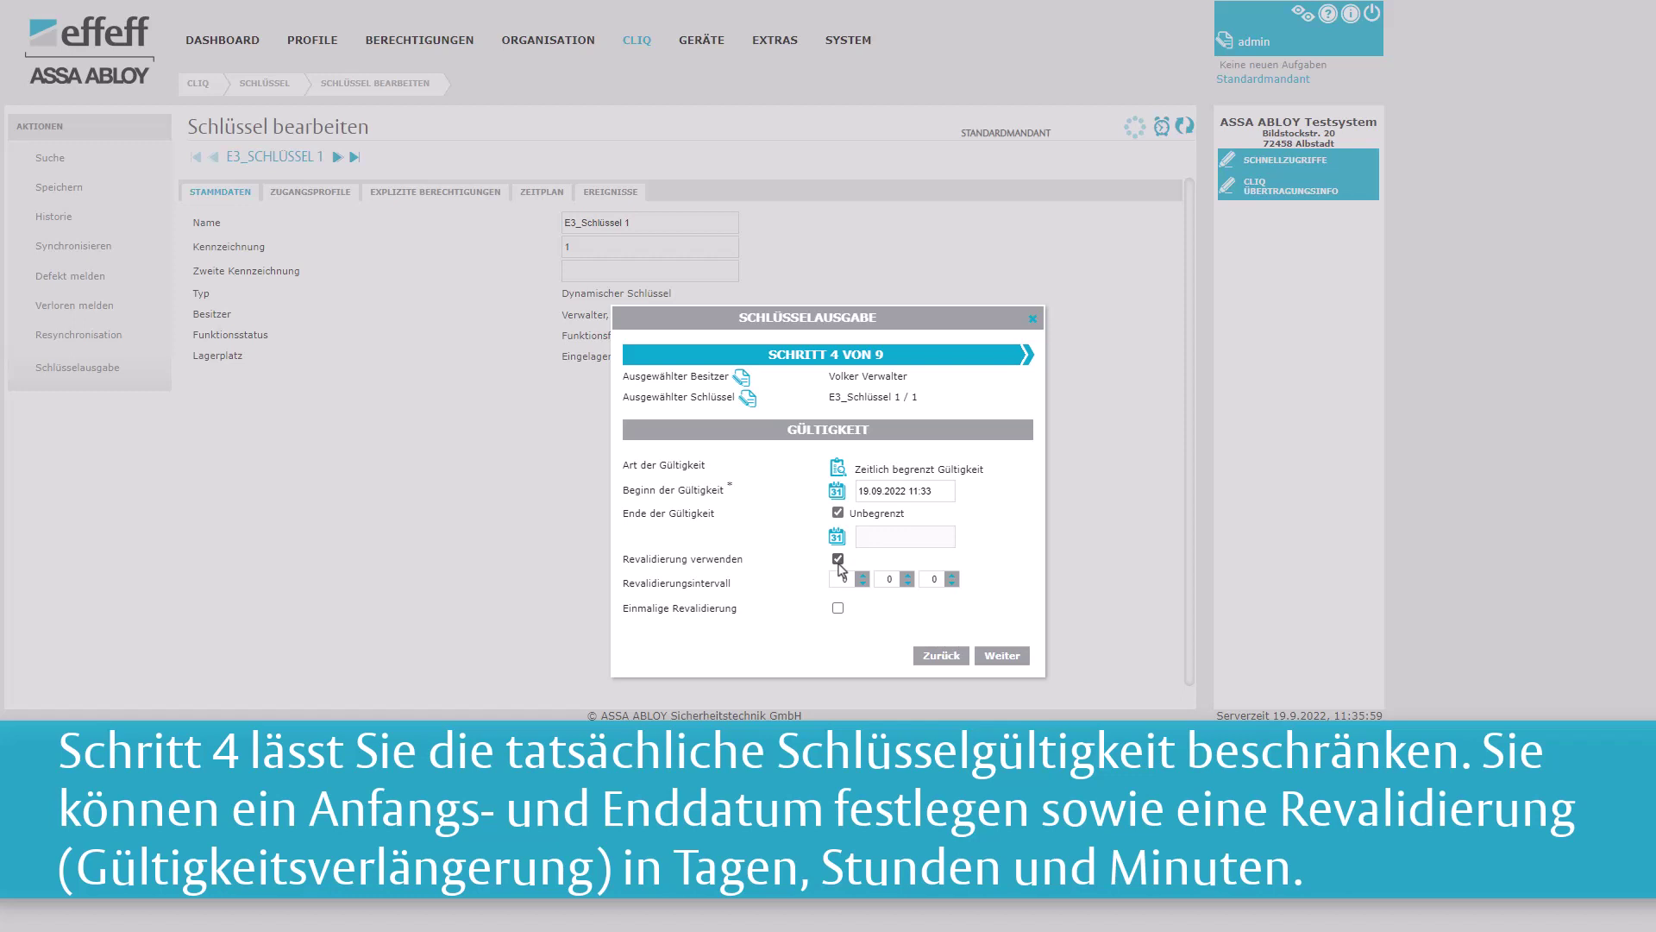
{"action": "left_click", "coordinate": [862, 575]}
{"action": "left_click", "coordinate": [908, 575]}
{"action": "left_click", "coordinate": [908, 576]}
{"action": "double_click", "coordinate": [908, 576]}
{"action": "double_click", "coordinate": [907, 575]}
{"action": "left_click", "coordinate": [908, 576]}
{"action": "double_click", "coordinate": [908, 576]}
{"action": "left_click", "coordinate": [908, 575]}
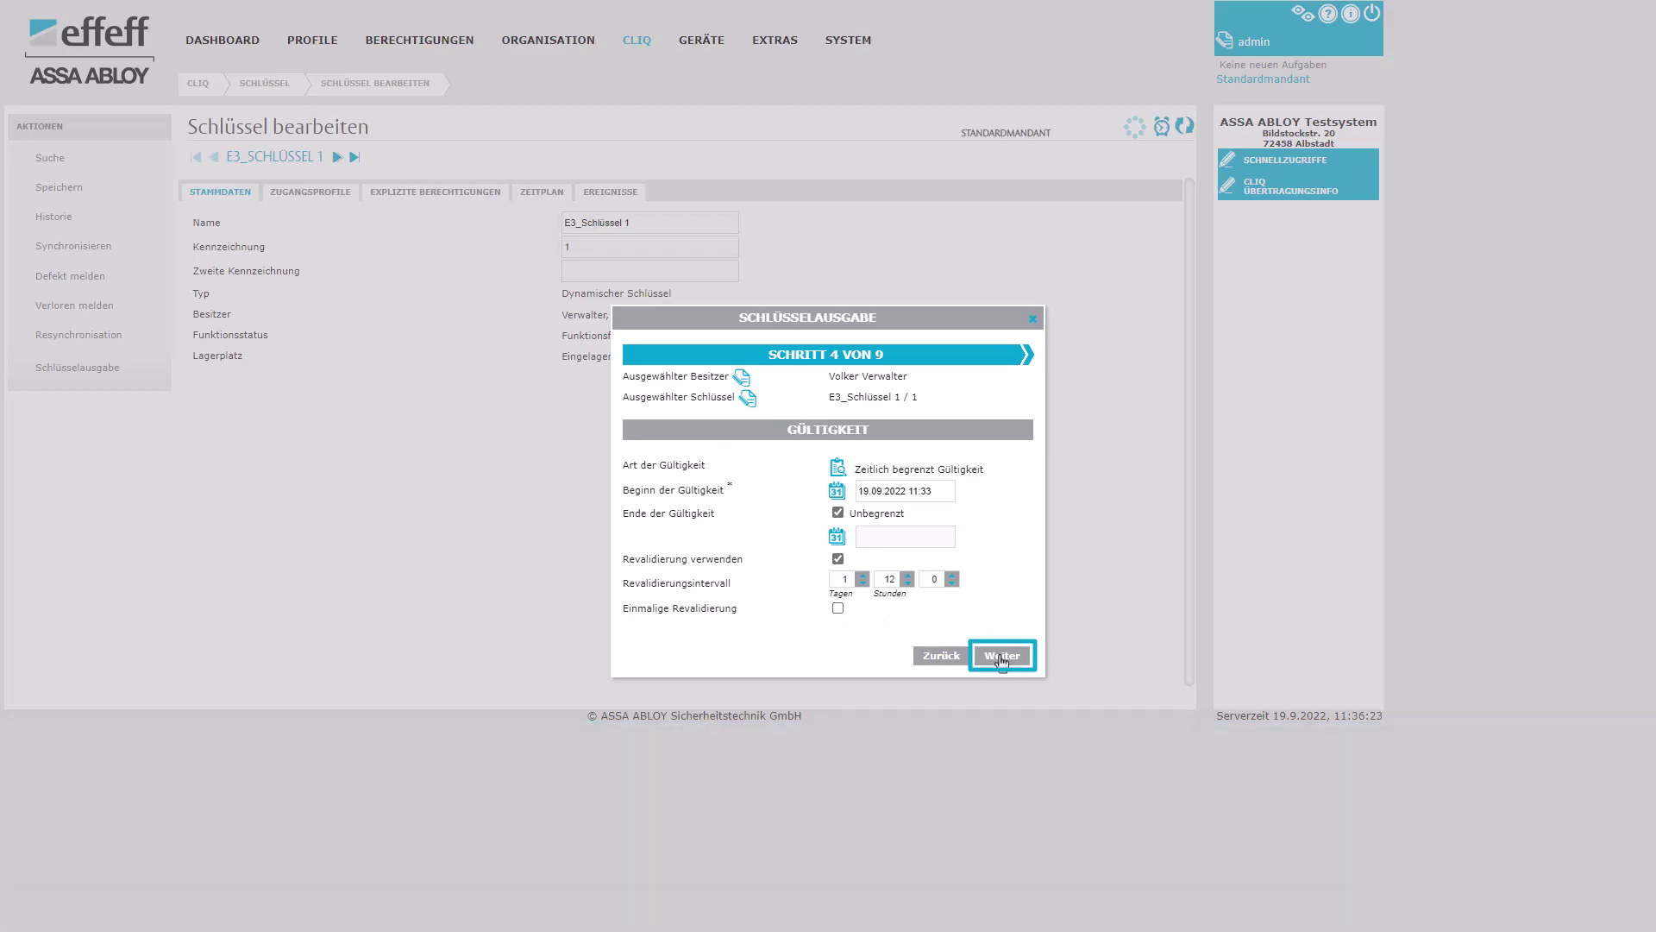
{"action": "left_click", "coordinate": [1001, 658]}
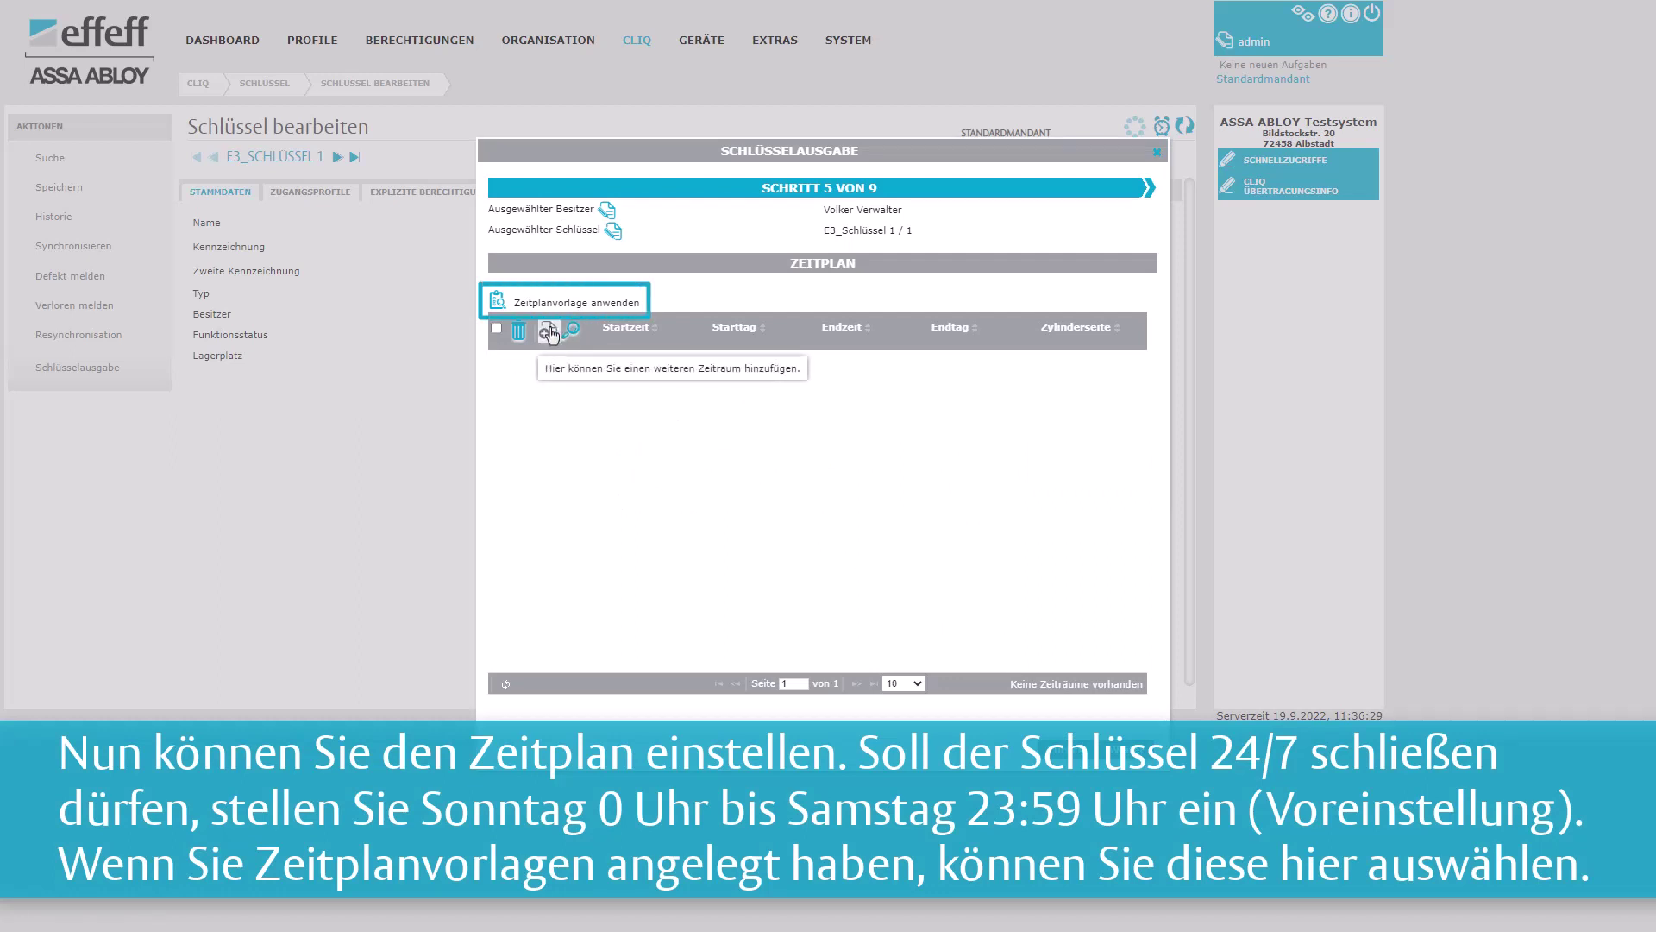
Check the available schedule templates, and add a schedule period starting on Montag at 07:00.
{"action": "left_click", "coordinate": [499, 304]}
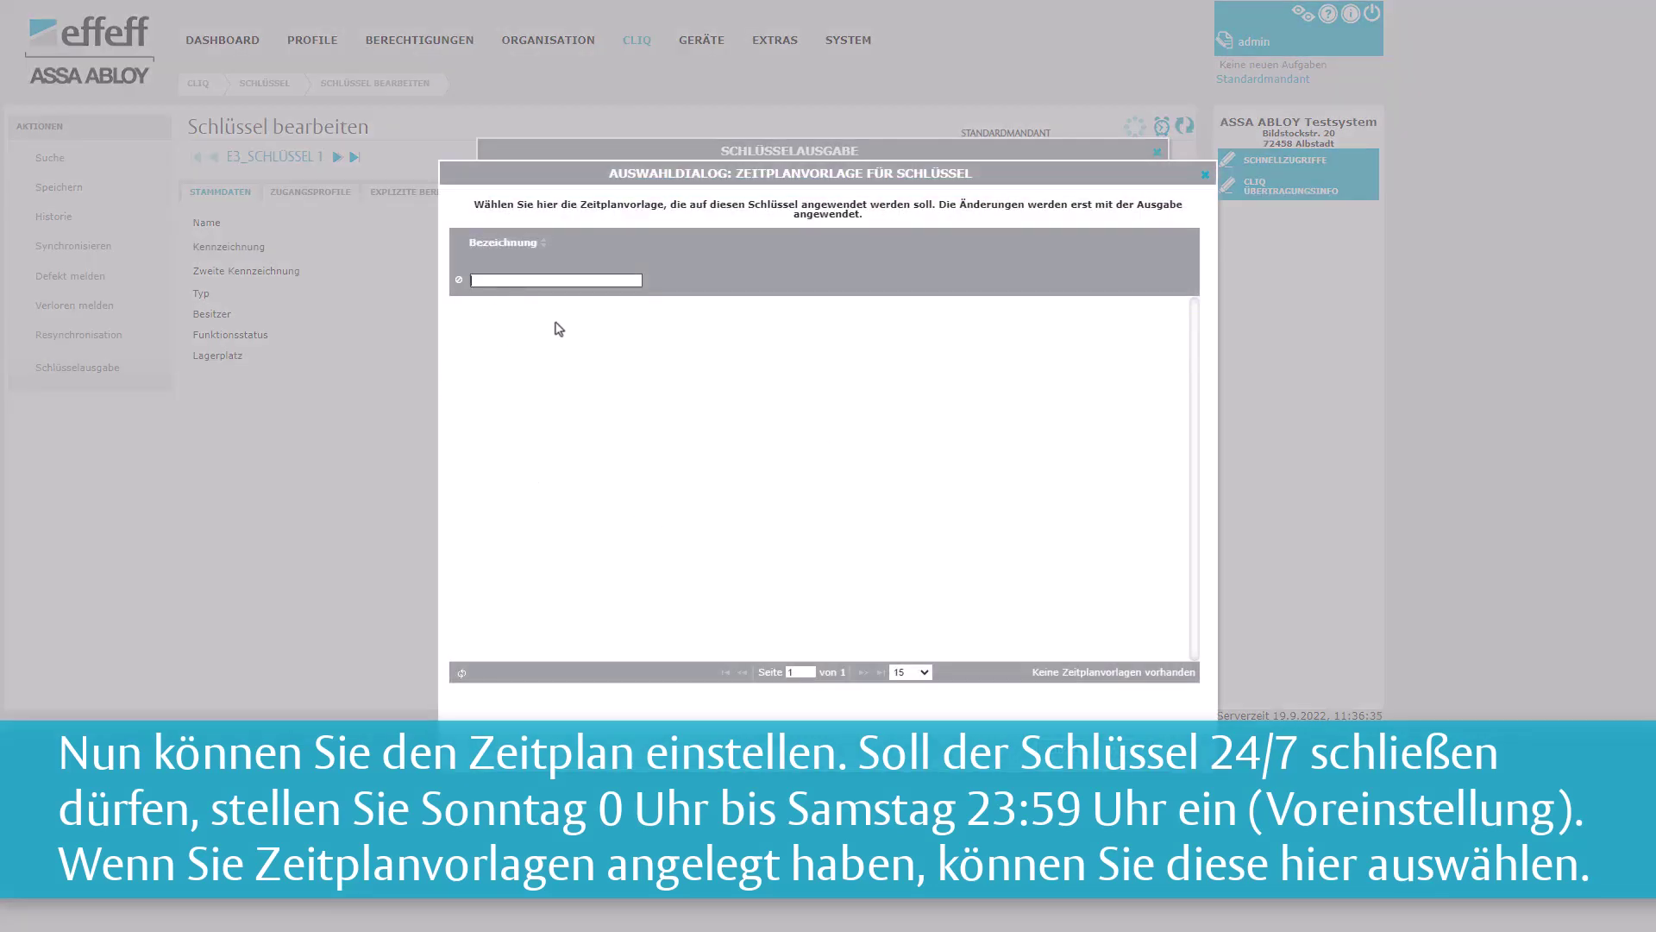
{"action": "left_click", "coordinate": [1205, 176]}
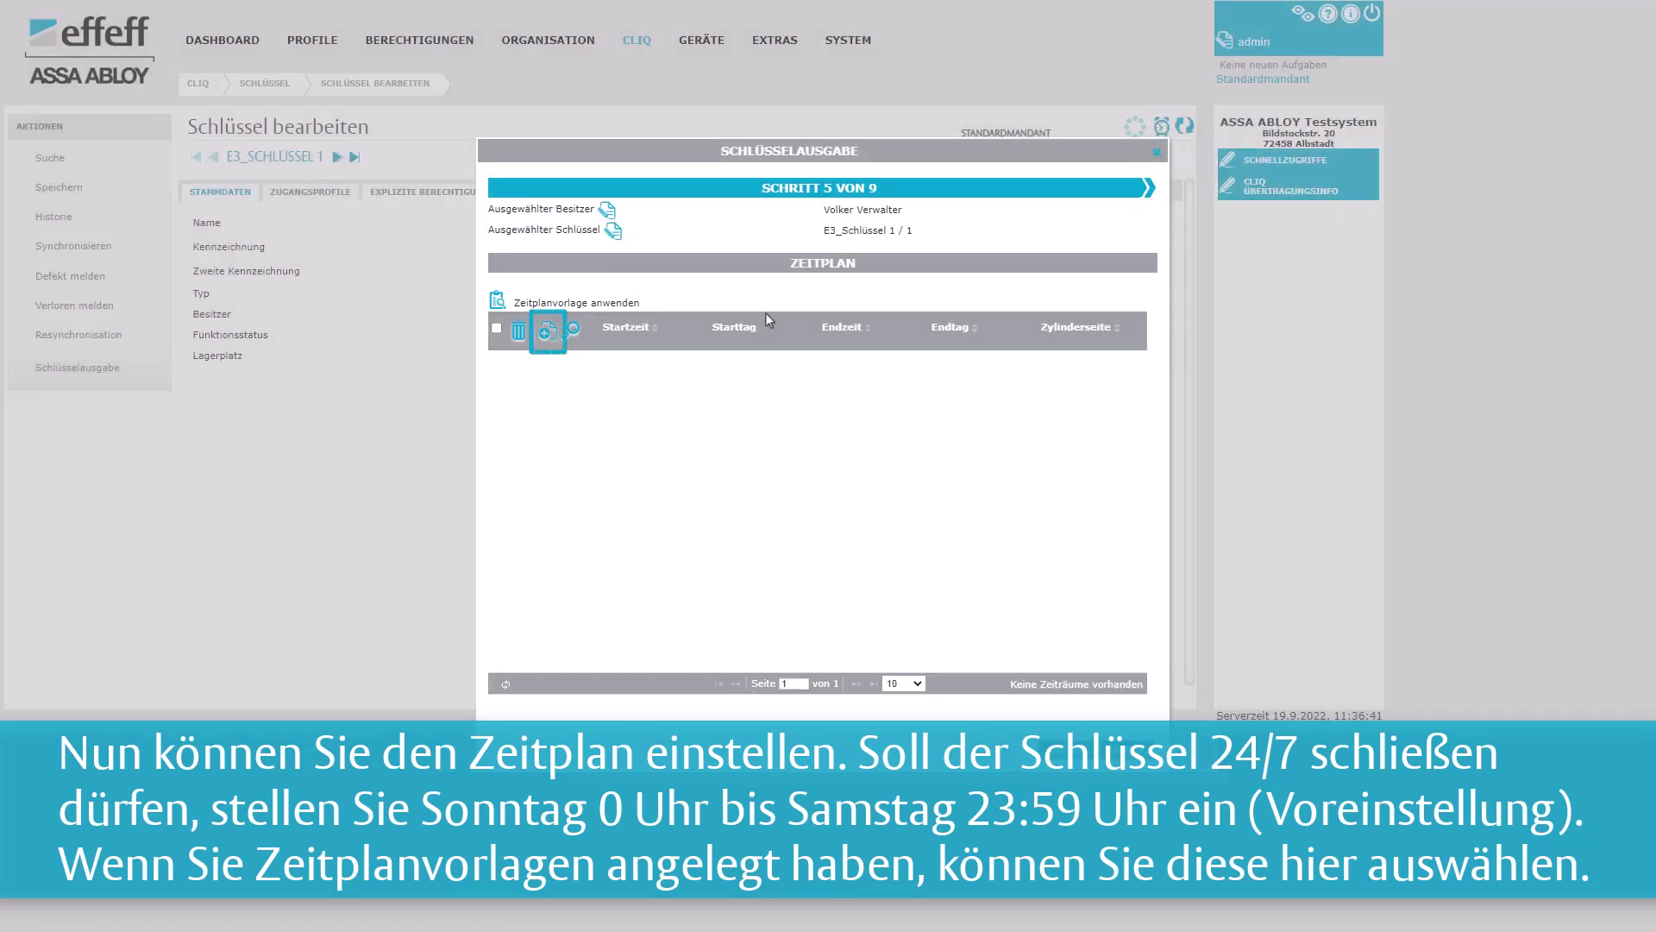
{"action": "left_click", "coordinate": [549, 333]}
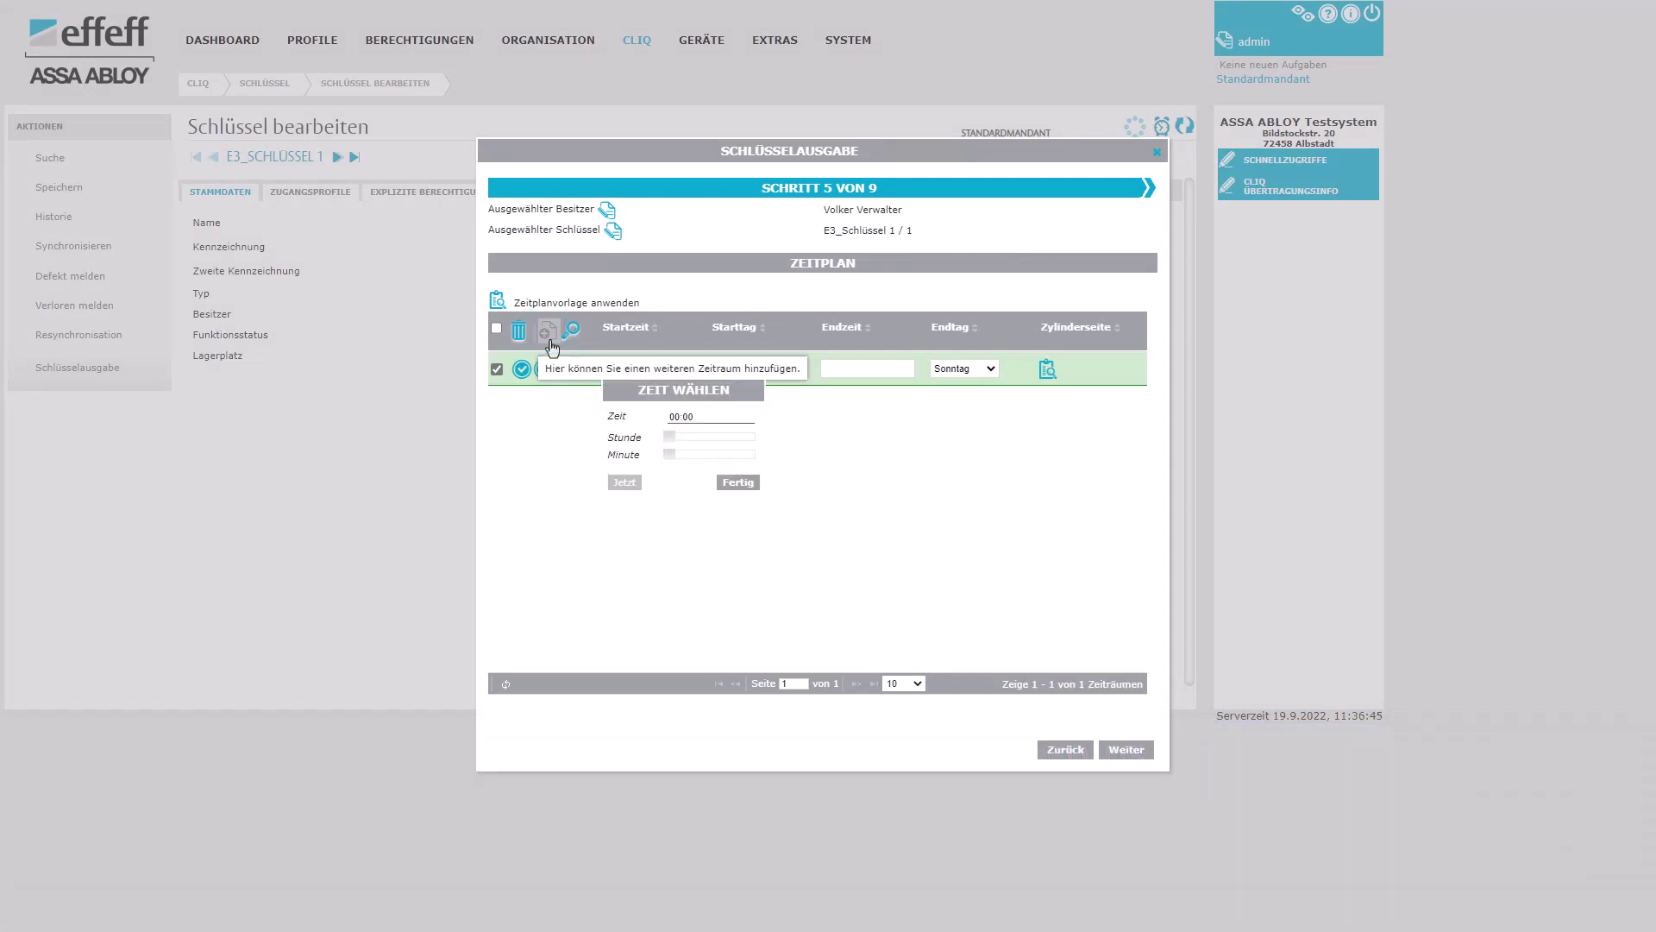
{"action": "left_click", "coordinate": [682, 437]}
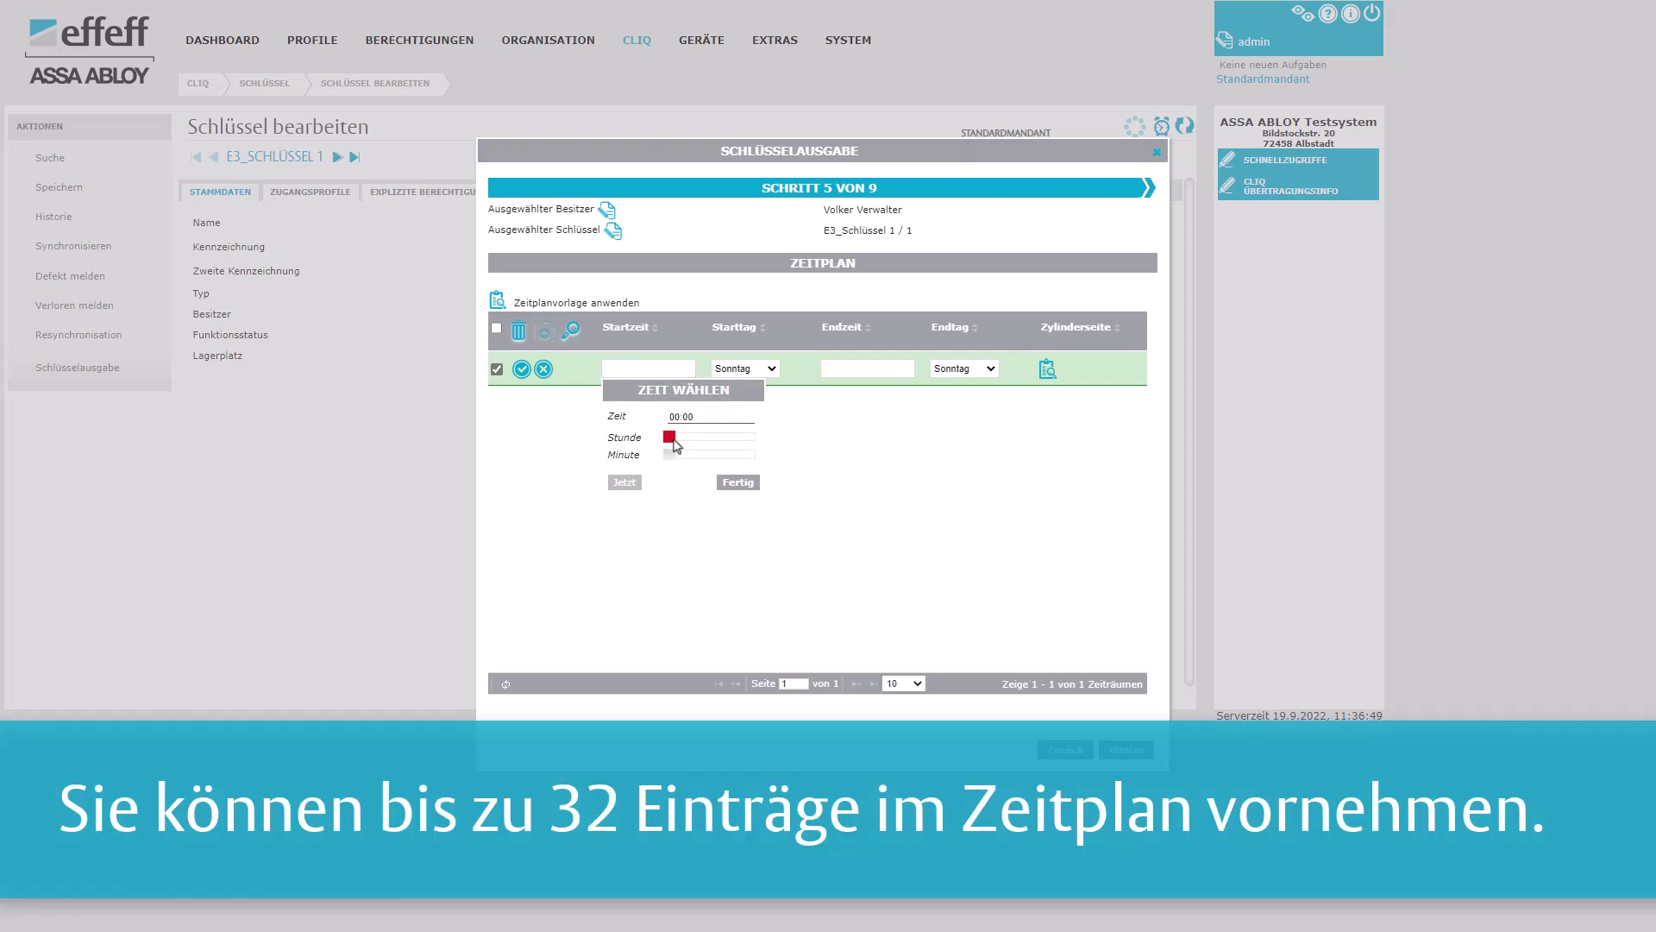
{"action": "left_click_drag", "start_coordinate": [682, 439], "coordinate": [698, 441]}
{"action": "left_click", "coordinate": [734, 483]}
{"action": "left_click", "coordinate": [741, 369]}
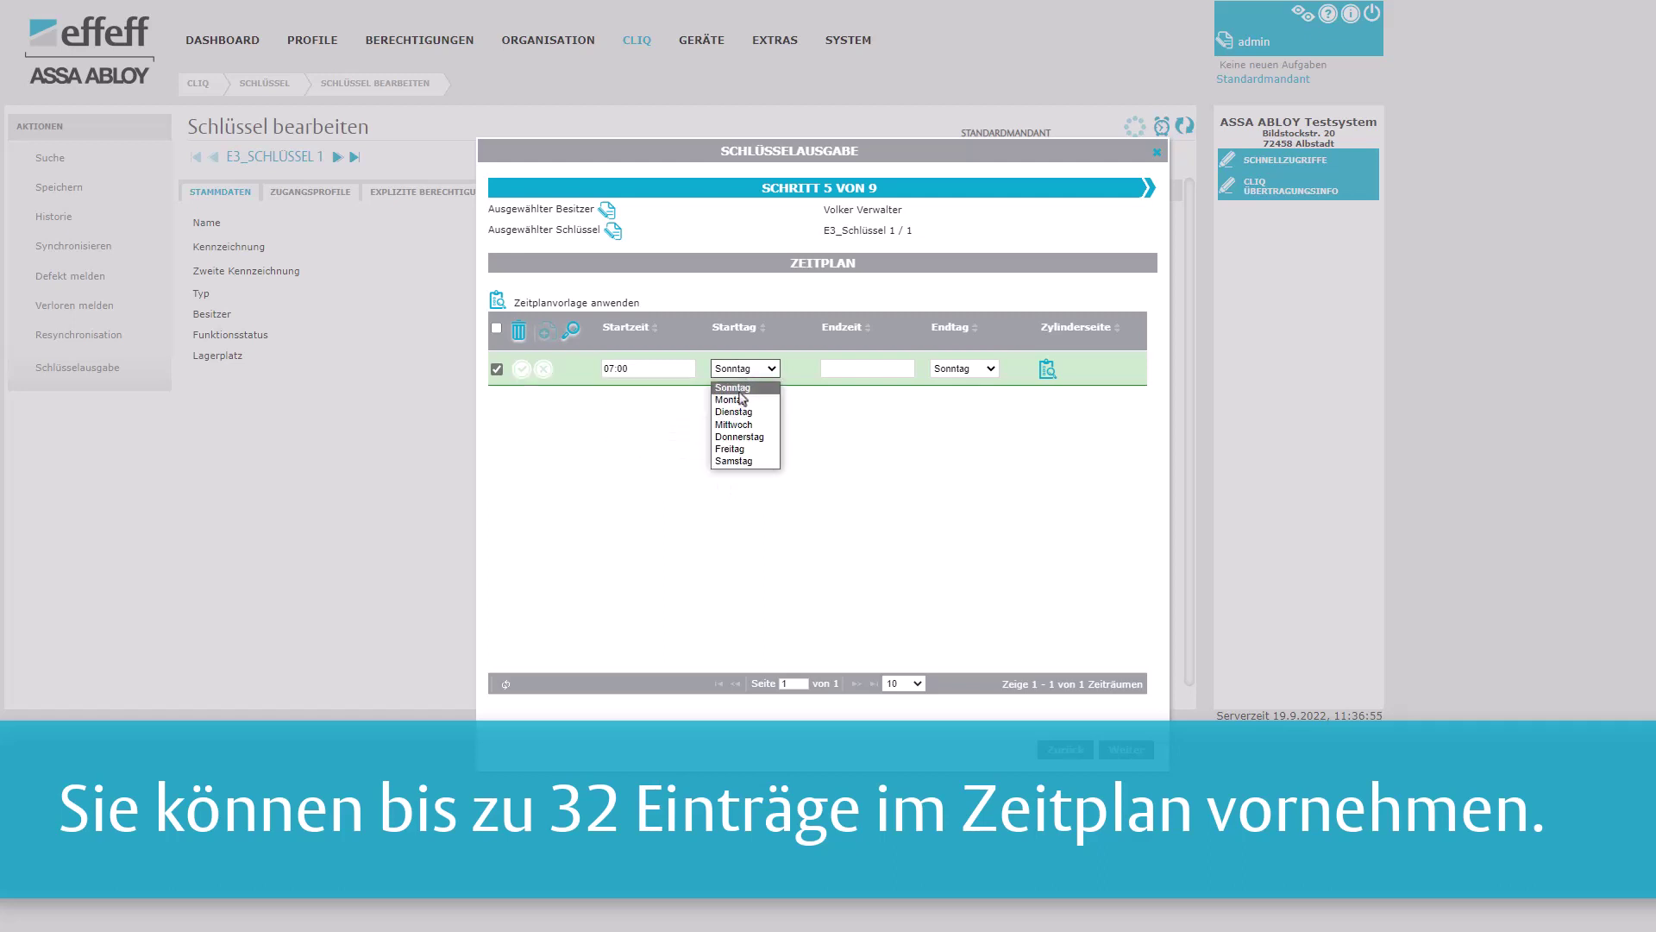
{"action": "left_click", "coordinate": [740, 401]}
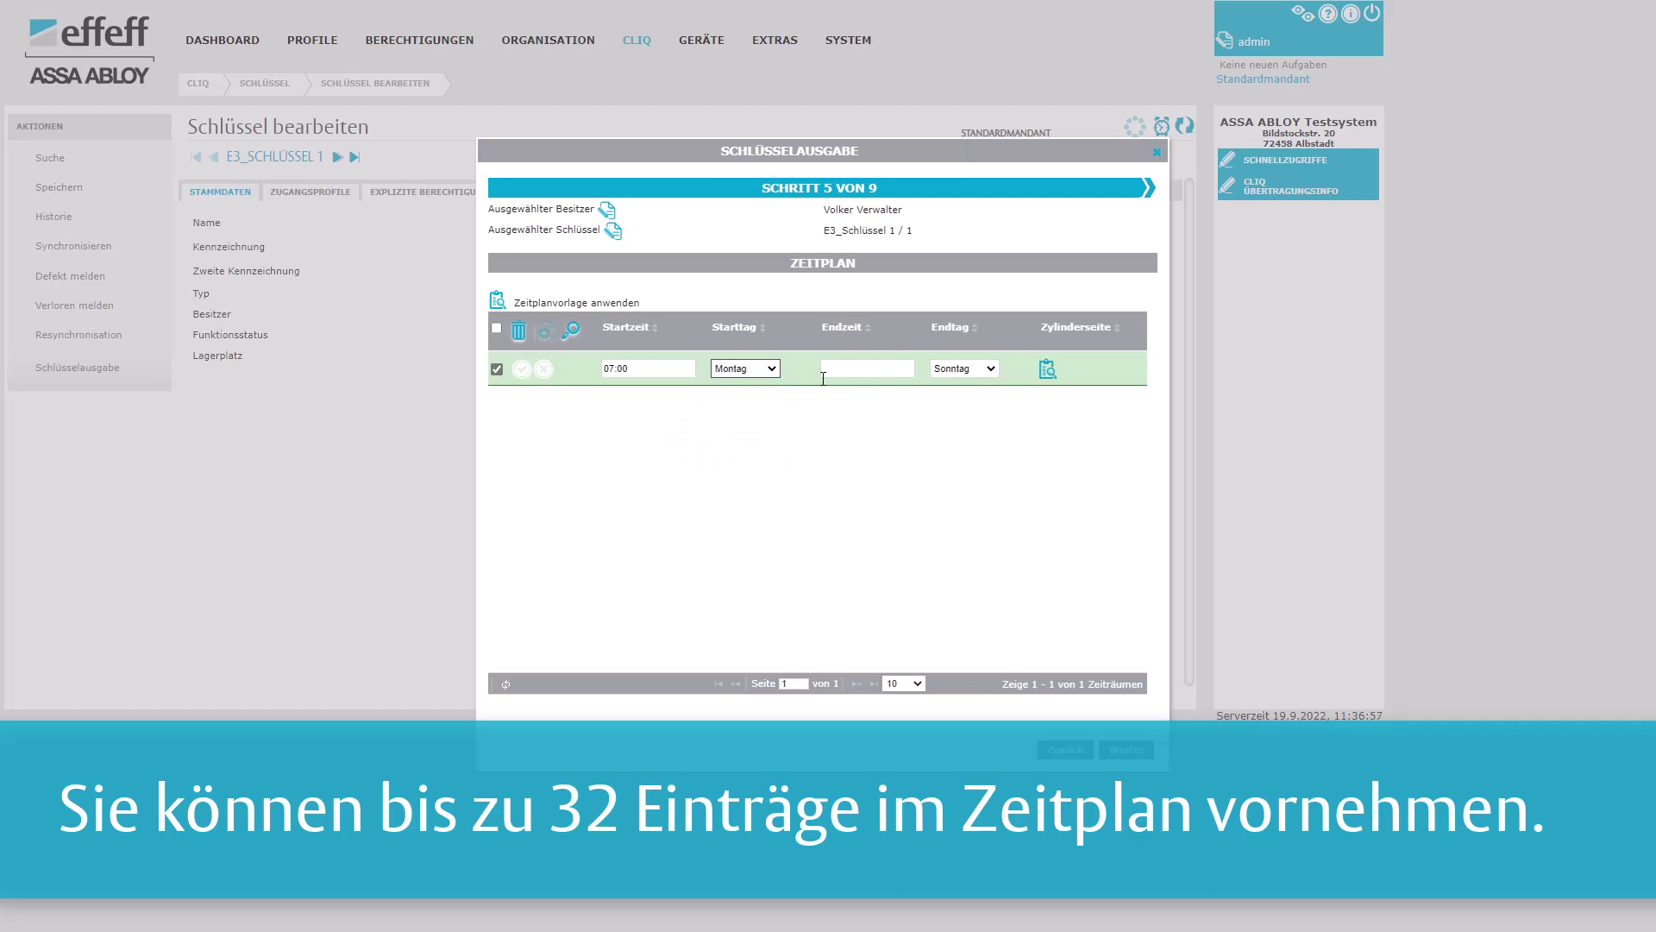
Set the schedule period to end on Montag at 18:00, save the entry and accept the schedule.
{"action": "left_click", "coordinate": [876, 371]}
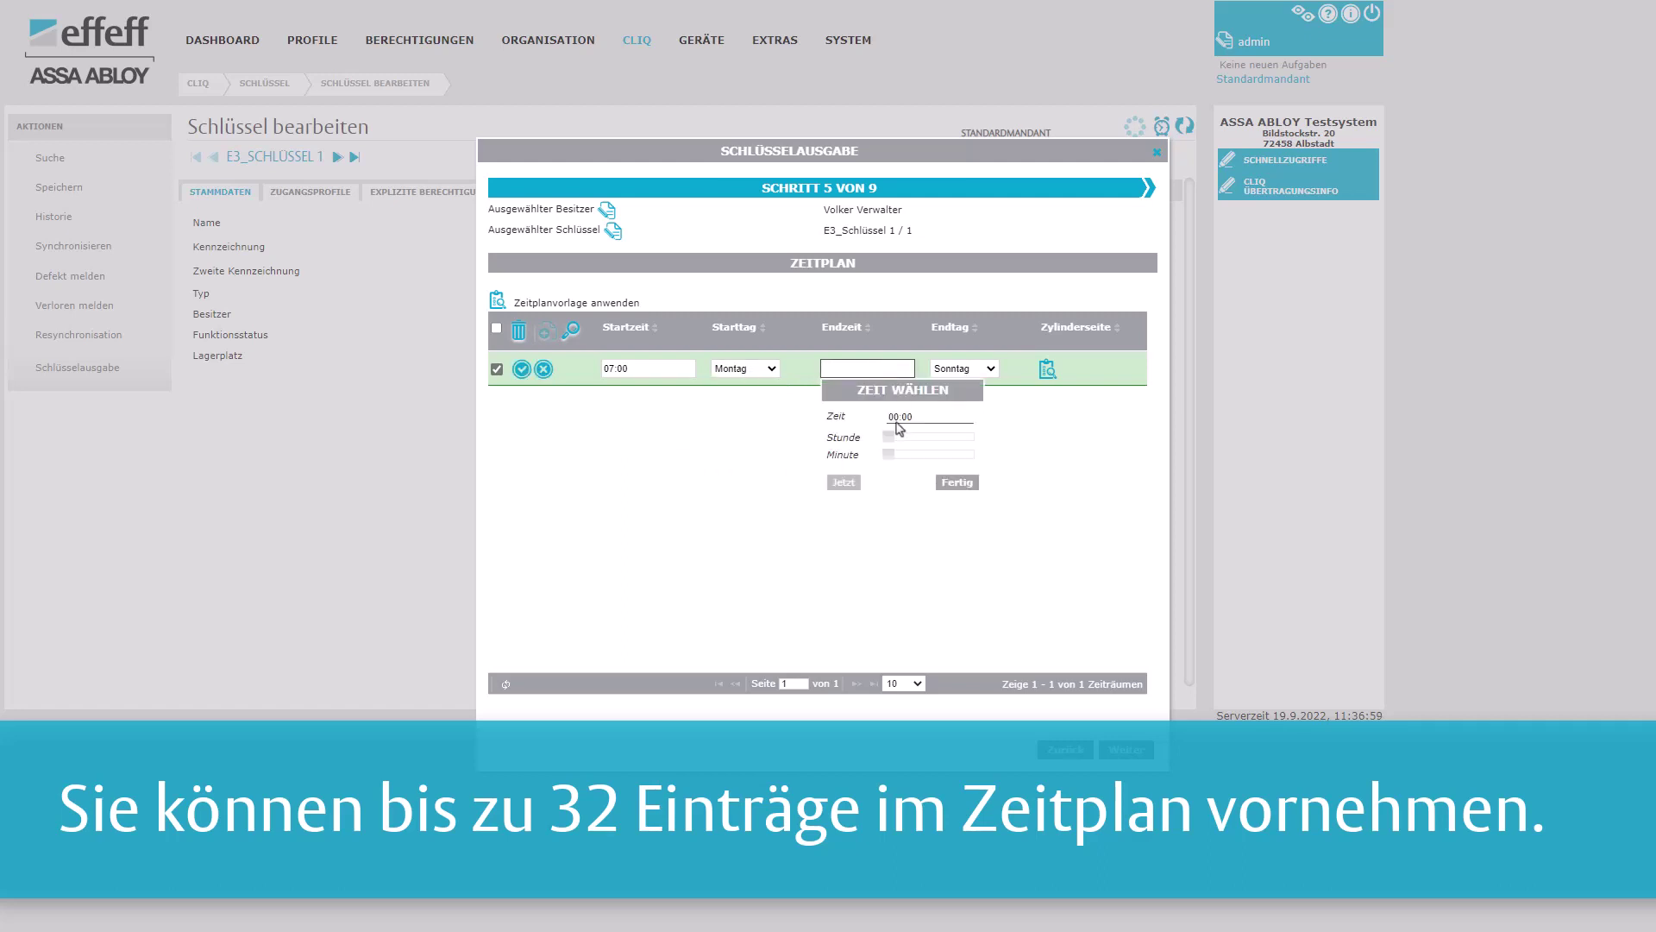
{"action": "left_click", "coordinate": [889, 438]}
{"action": "left_click_drag", "start_coordinate": [891, 441], "coordinate": [959, 446]}
{"action": "left_click", "coordinate": [959, 483]}
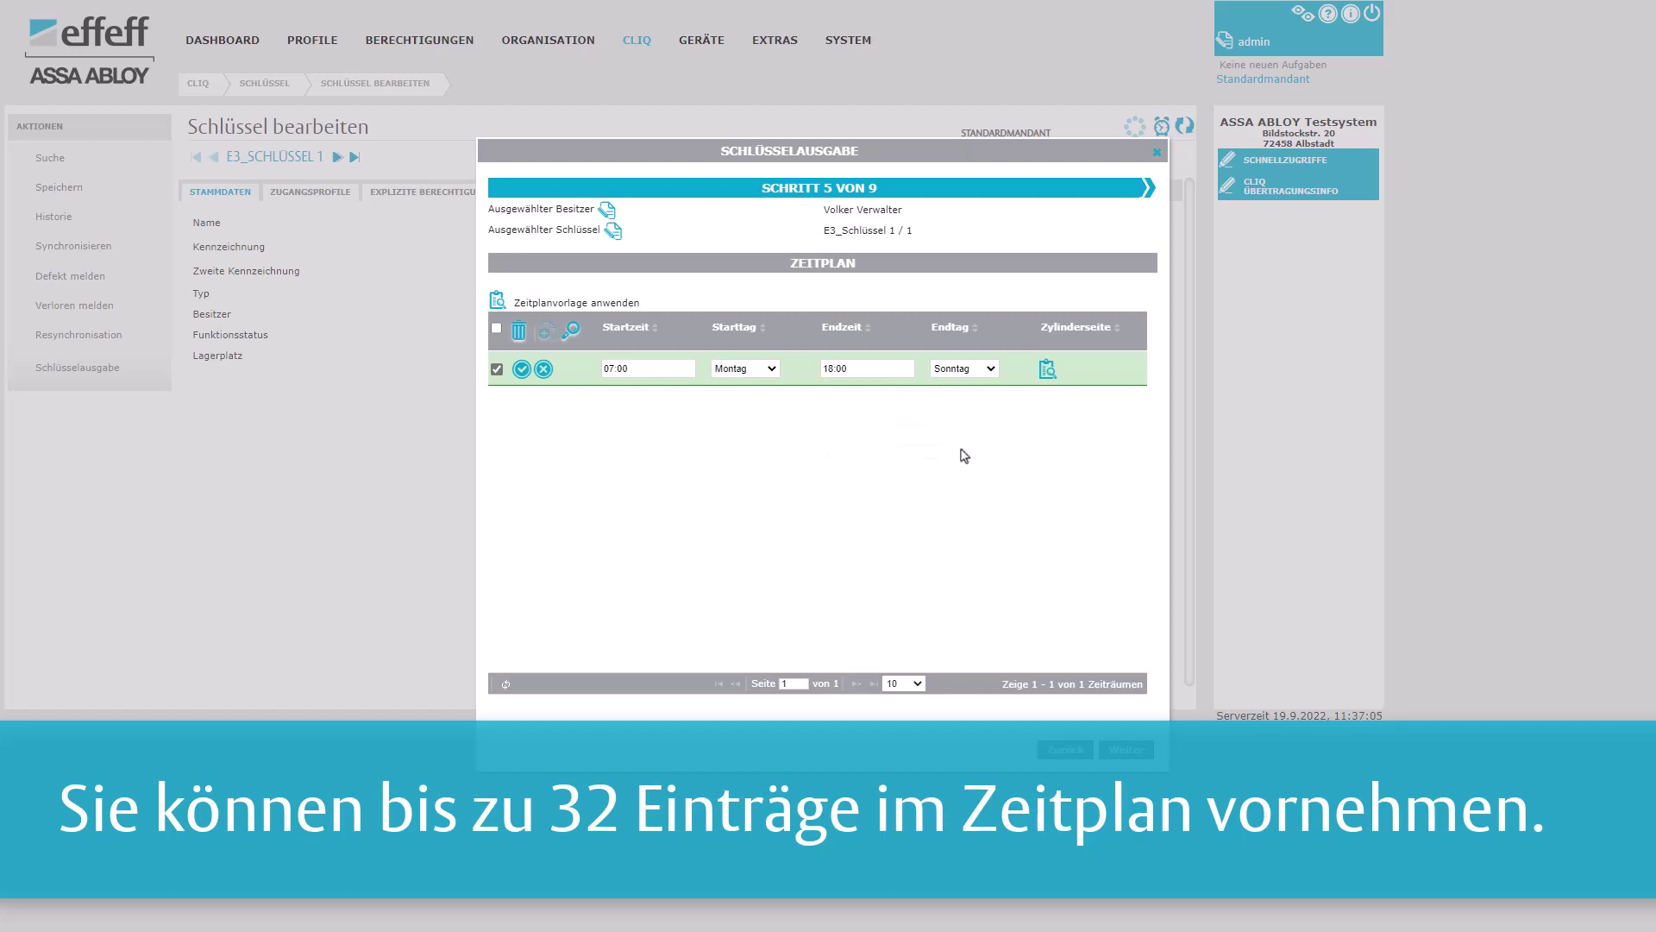
{"action": "left_click", "coordinate": [964, 371]}
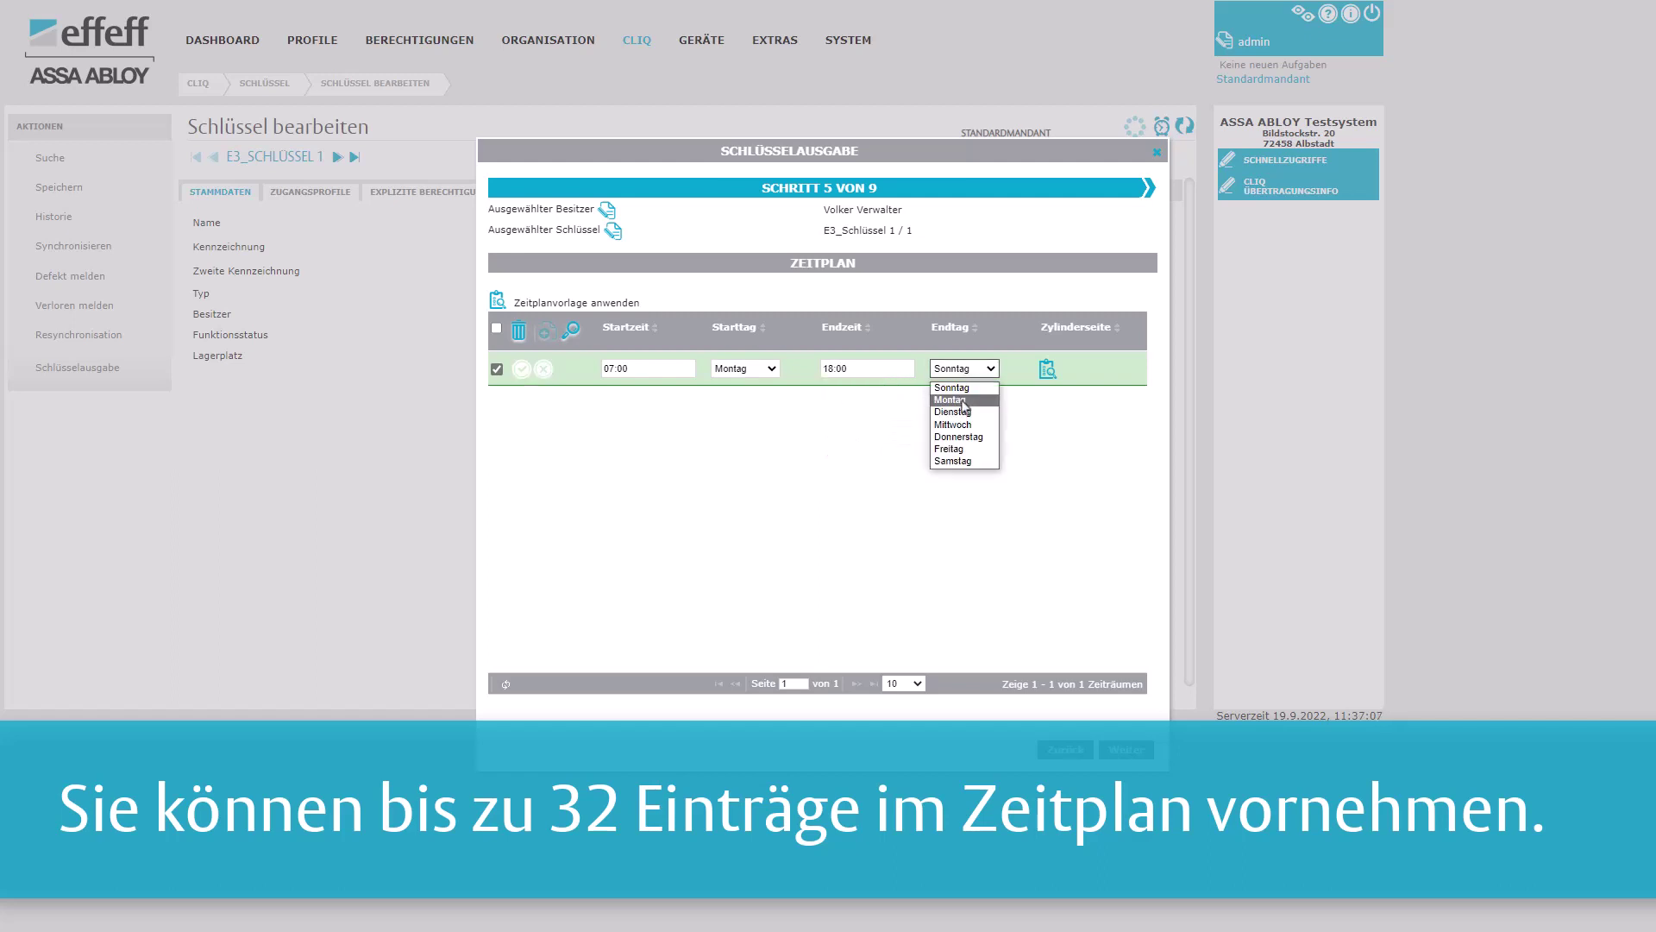
{"action": "left_click", "coordinate": [965, 400]}
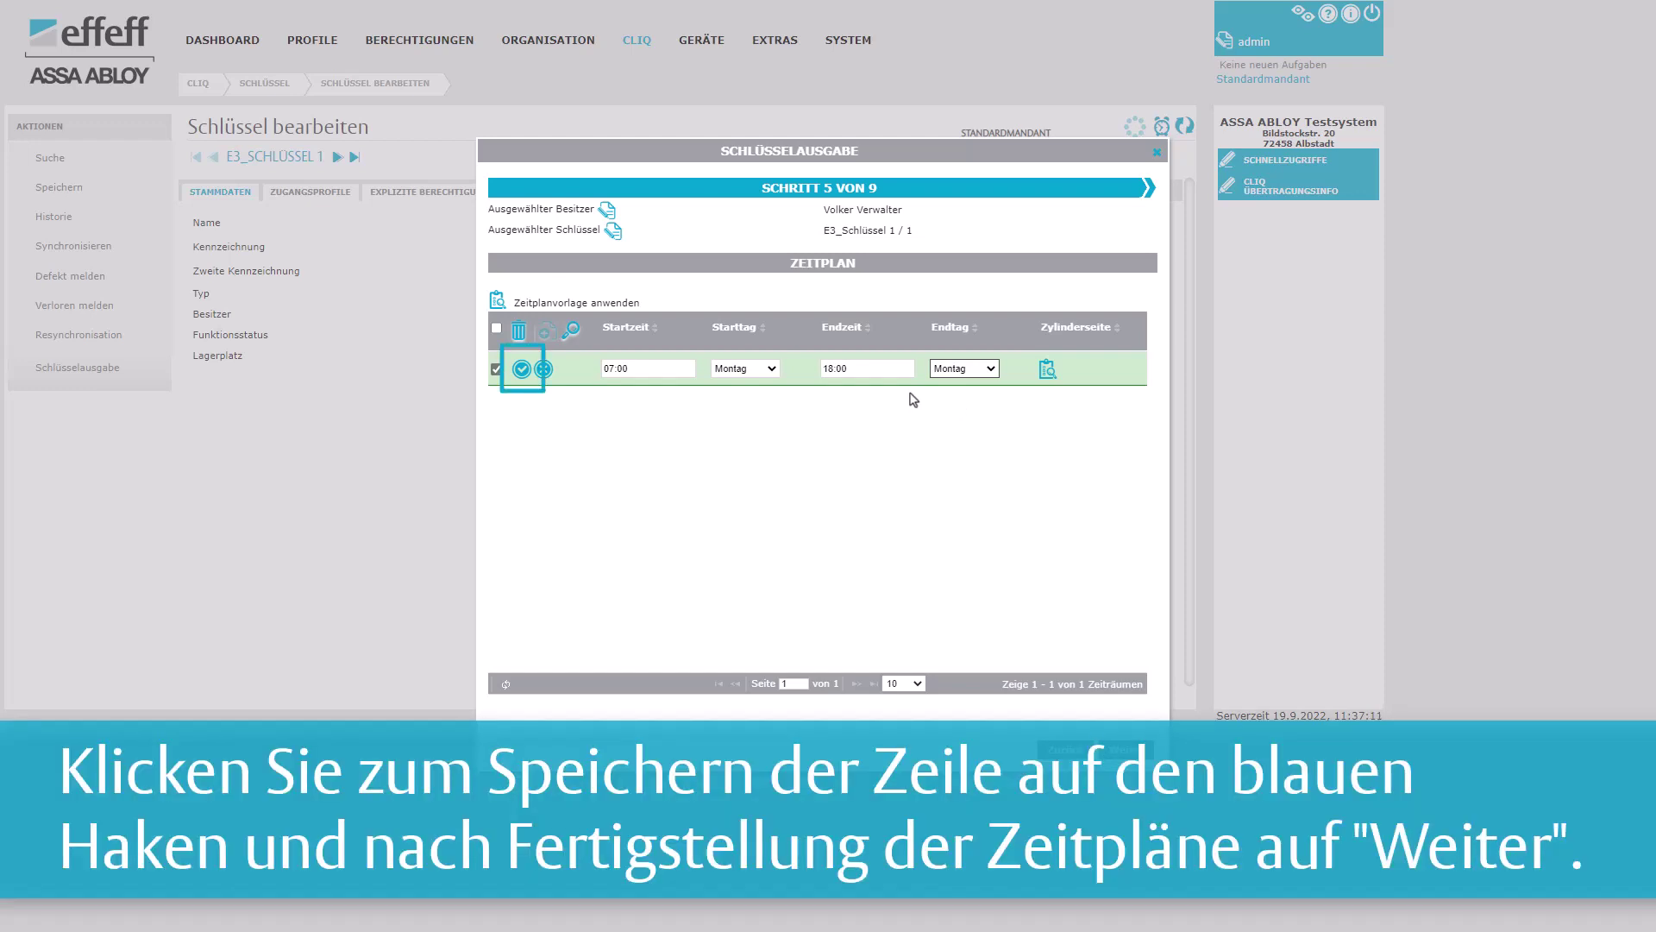
{"action": "left_click", "coordinate": [522, 369]}
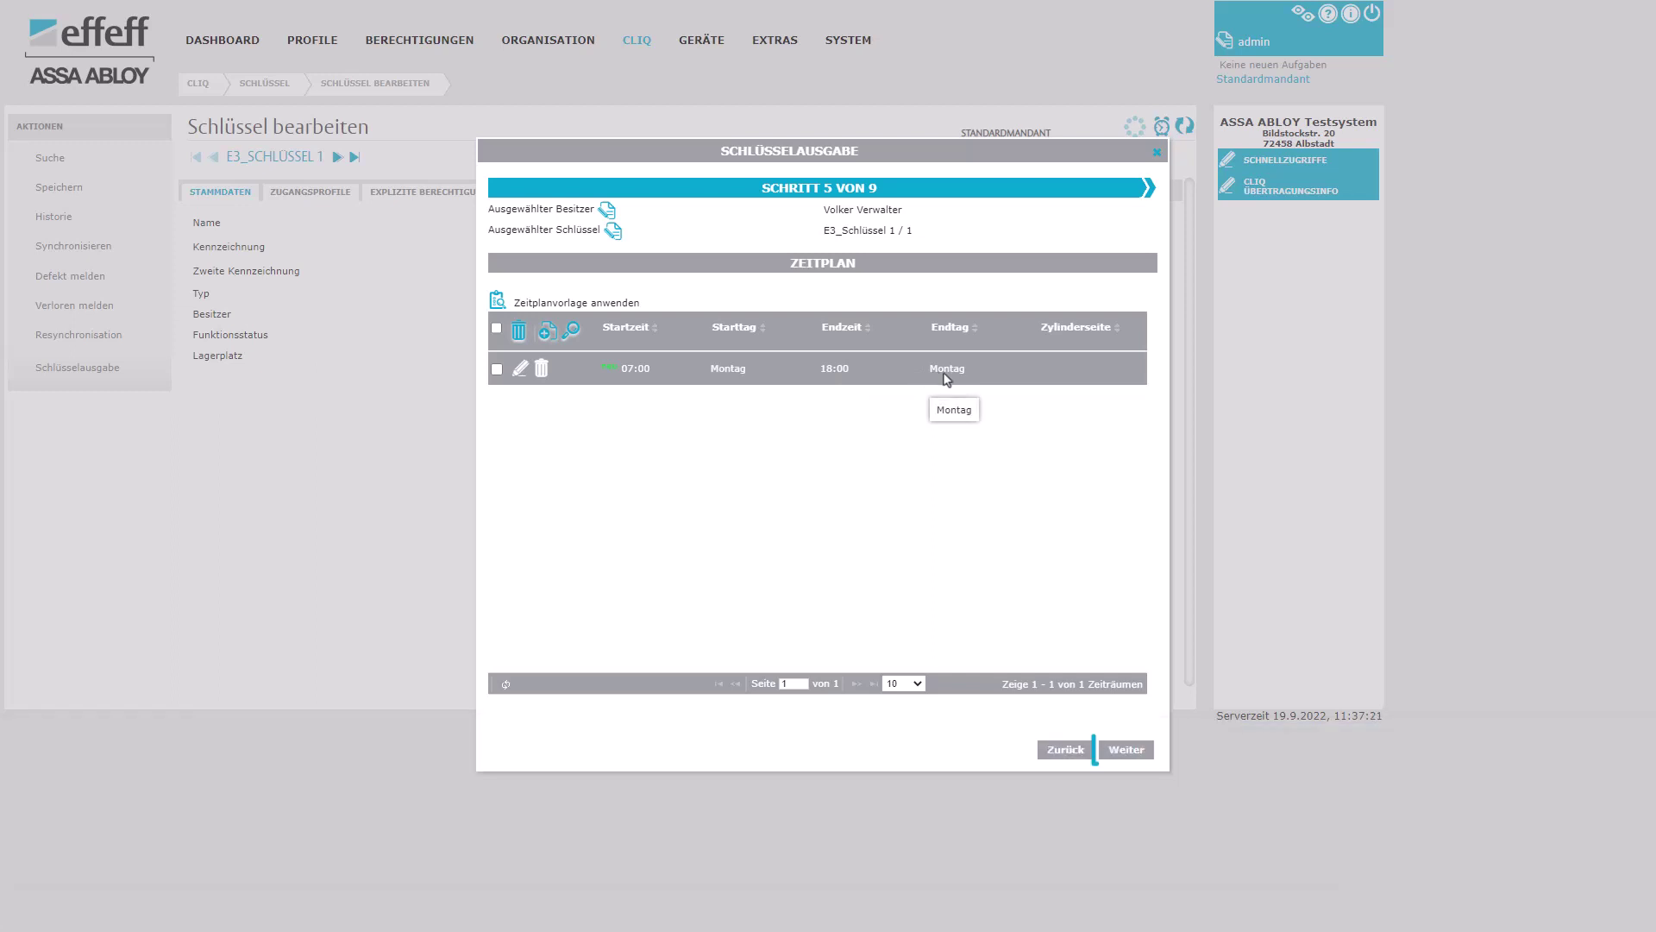
{"action": "left_click", "coordinate": [1130, 750]}
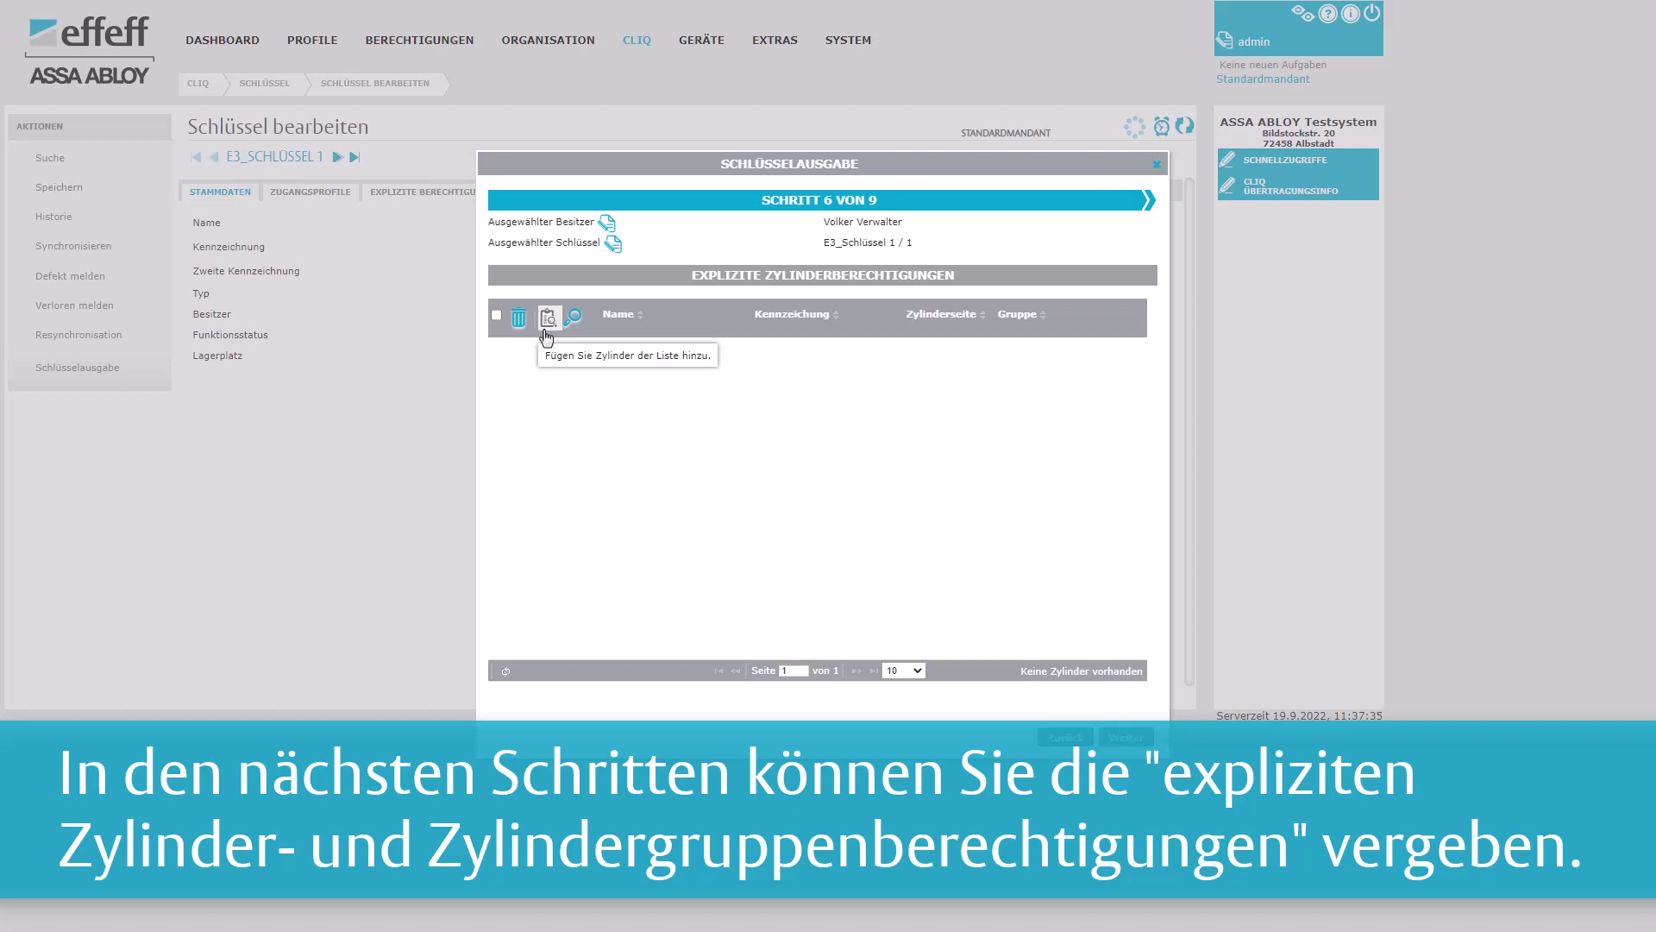
Try selecting the cylinders 1. Etage, 10. Etage and Putzraum 11 for explicit authorization, and apply the dialog with the selection cleared.
{"action": "left_click", "coordinate": [548, 318]}
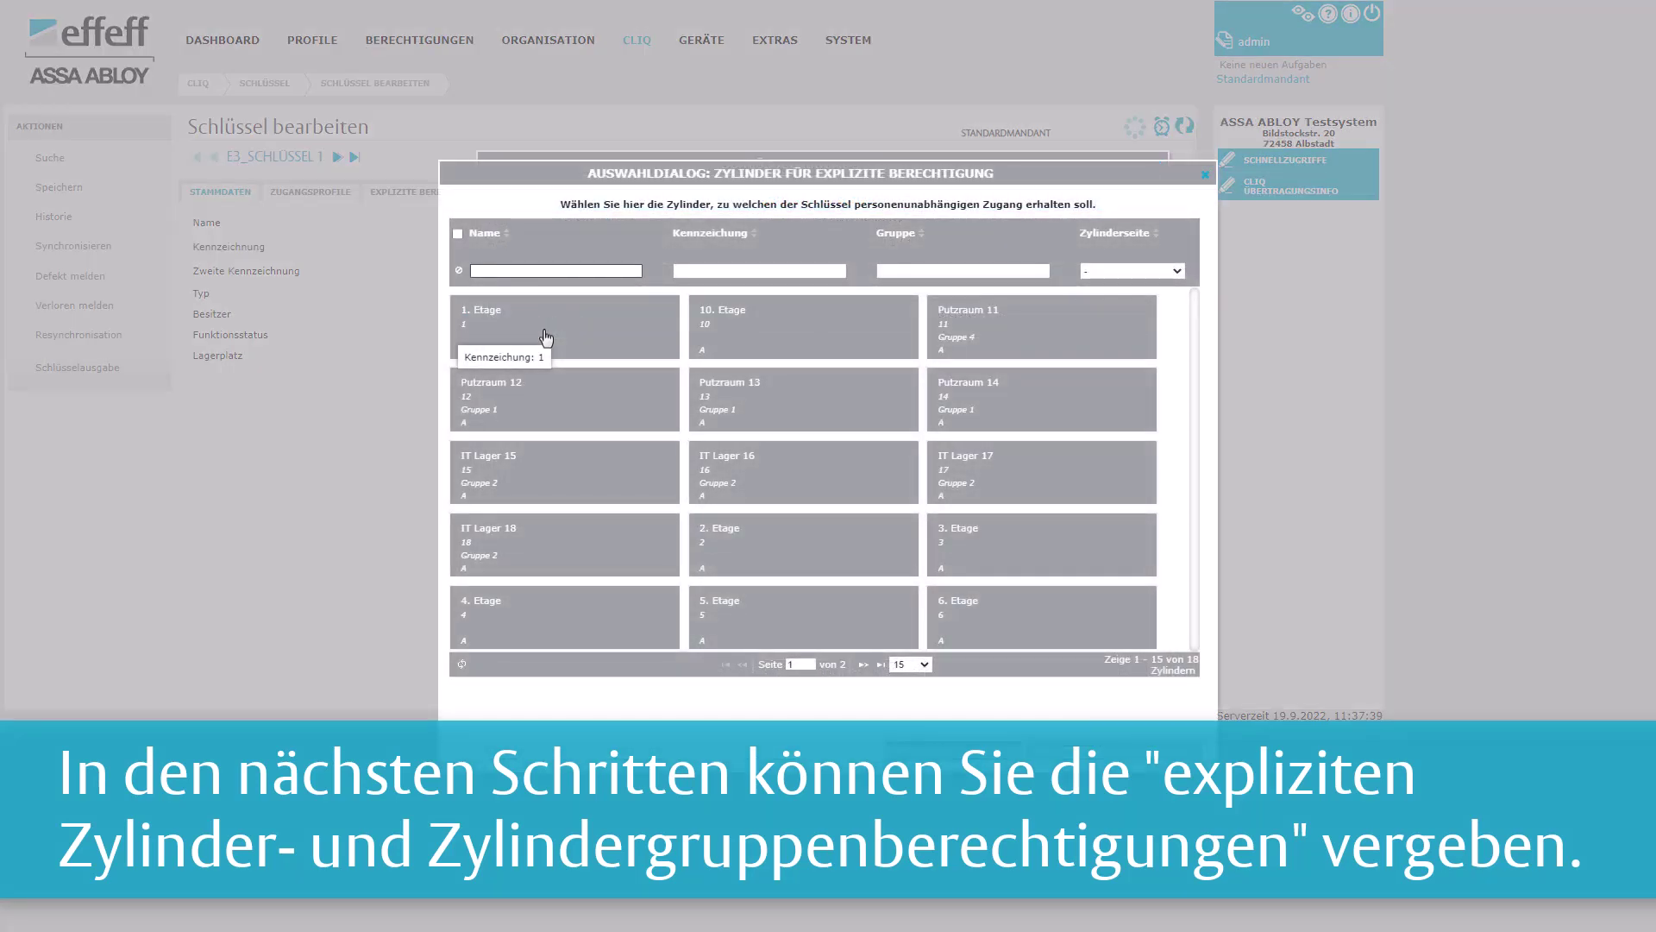
{"action": "left_click", "coordinate": [546, 336]}
{"action": "left_click", "coordinate": [695, 345]}
{"action": "left_click", "coordinate": [960, 340]}
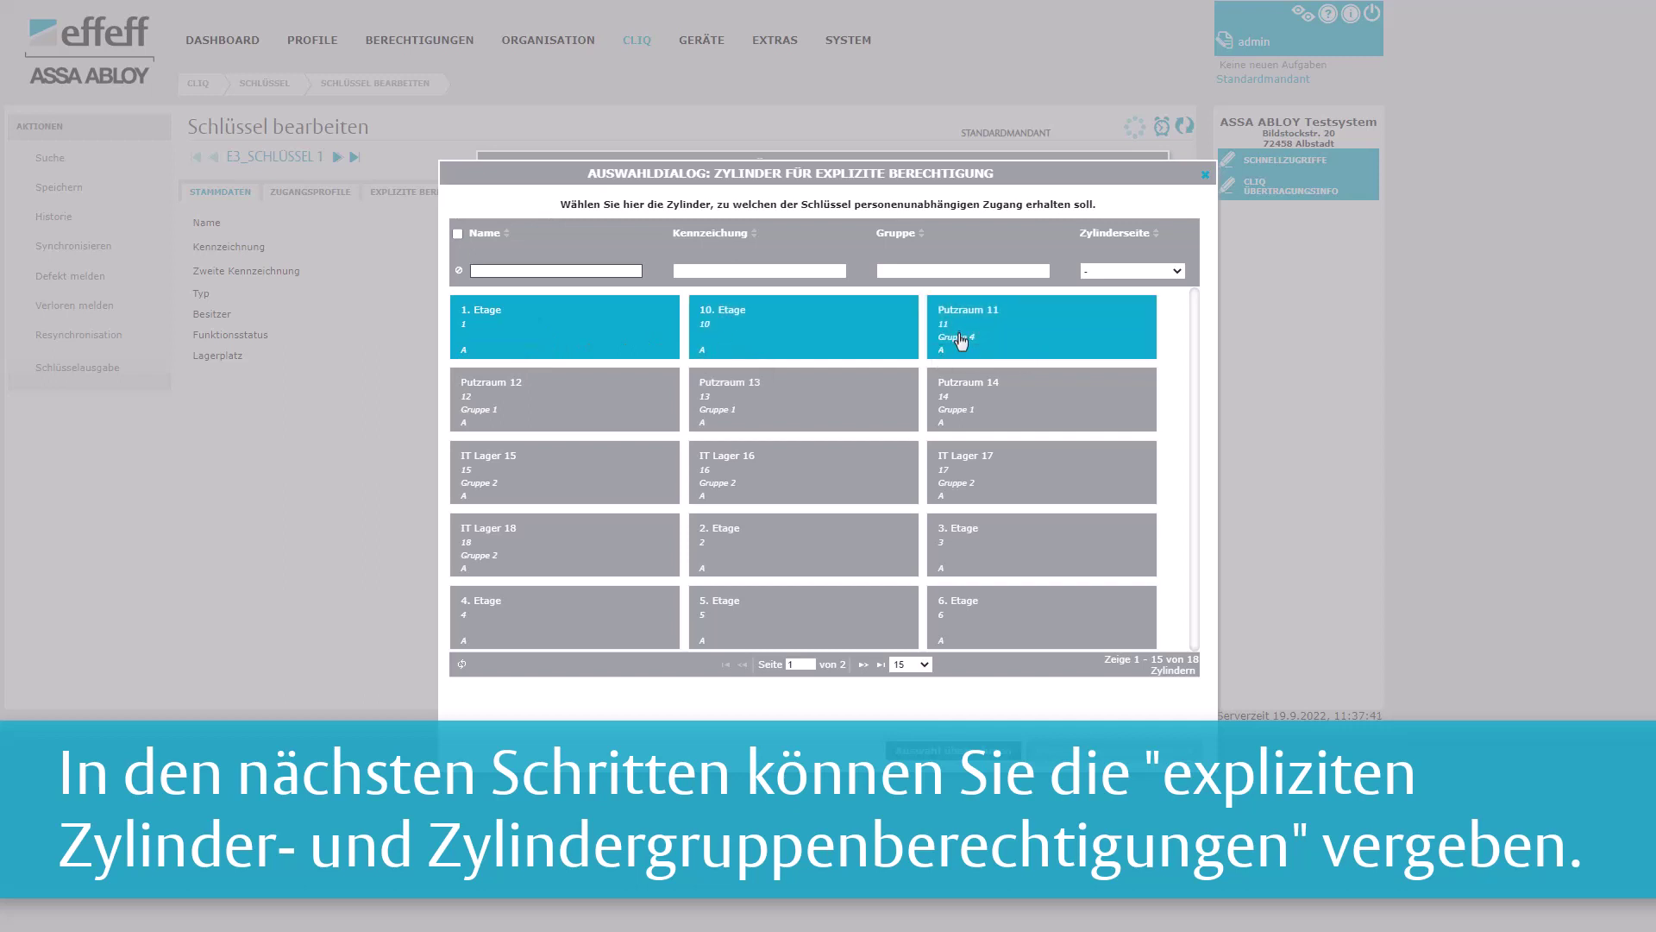
{"action": "left_click", "coordinate": [958, 341]}
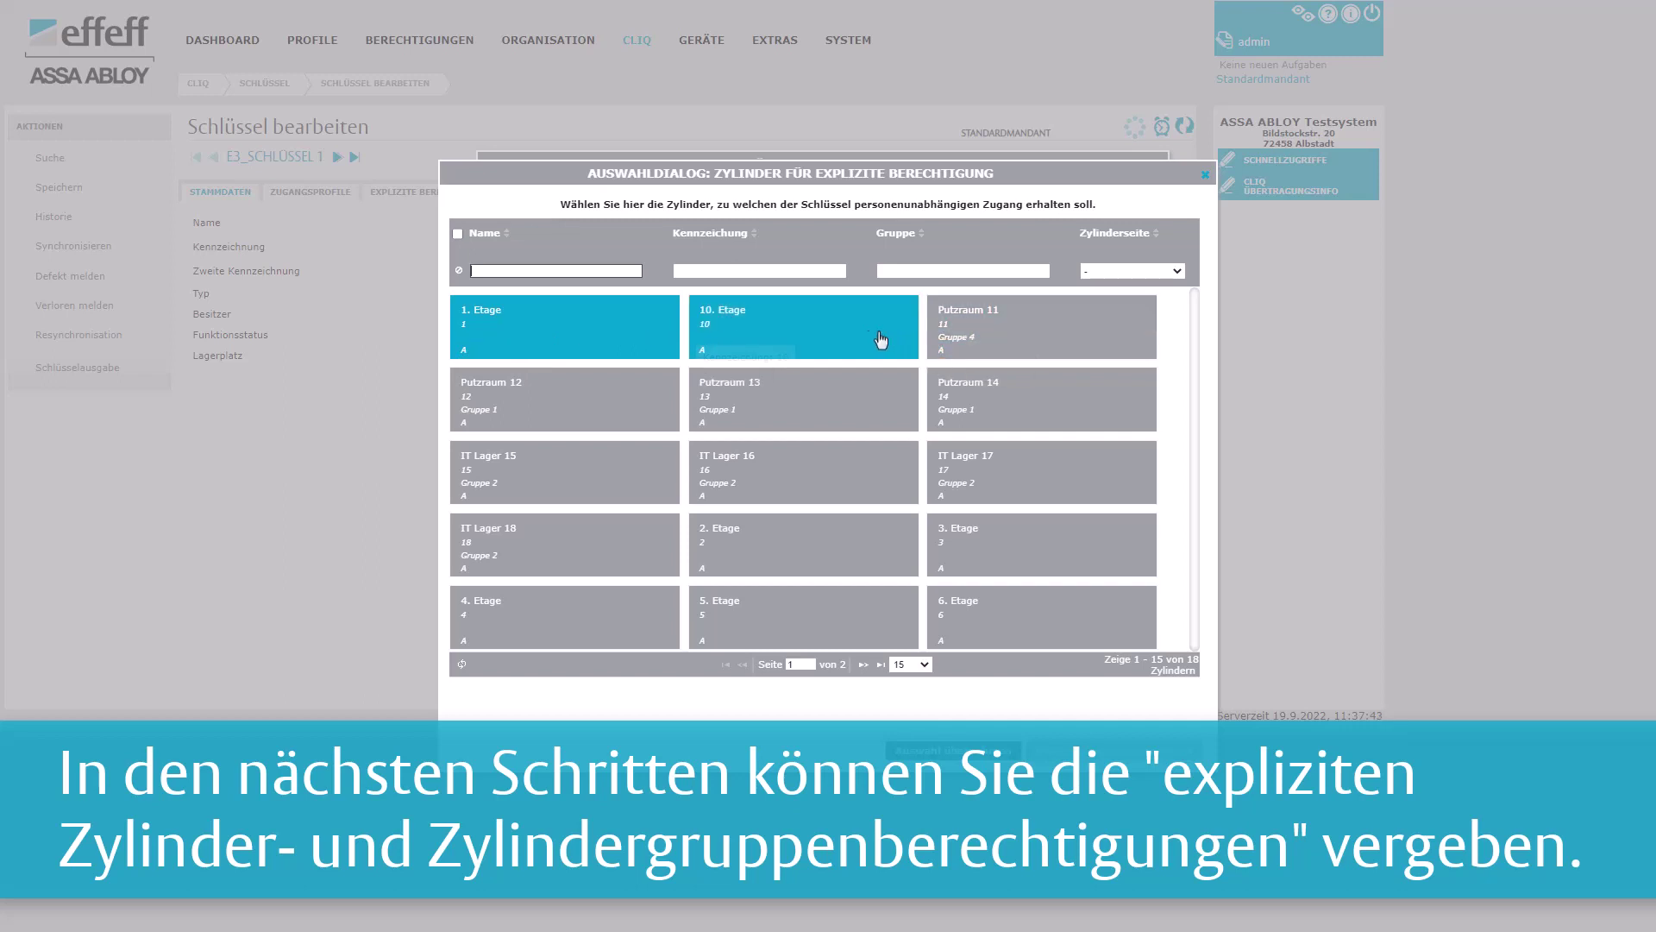
{"action": "left_click", "coordinate": [871, 340]}
{"action": "left_click", "coordinate": [638, 344]}
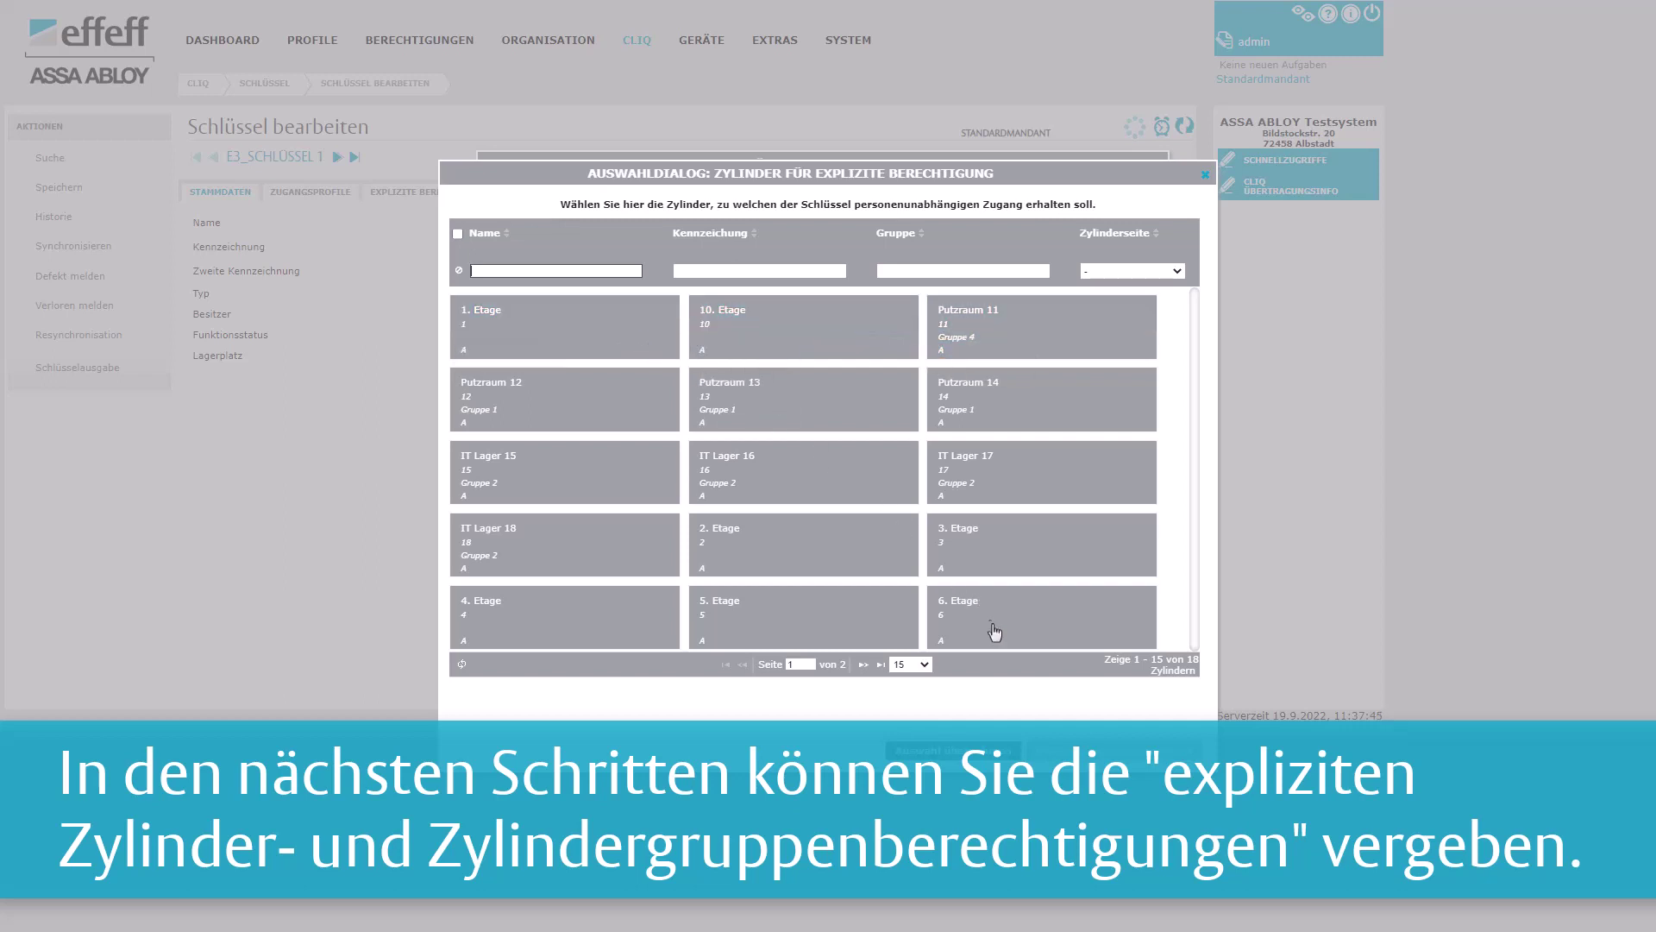
{"action": "left_click", "coordinate": [1009, 749]}
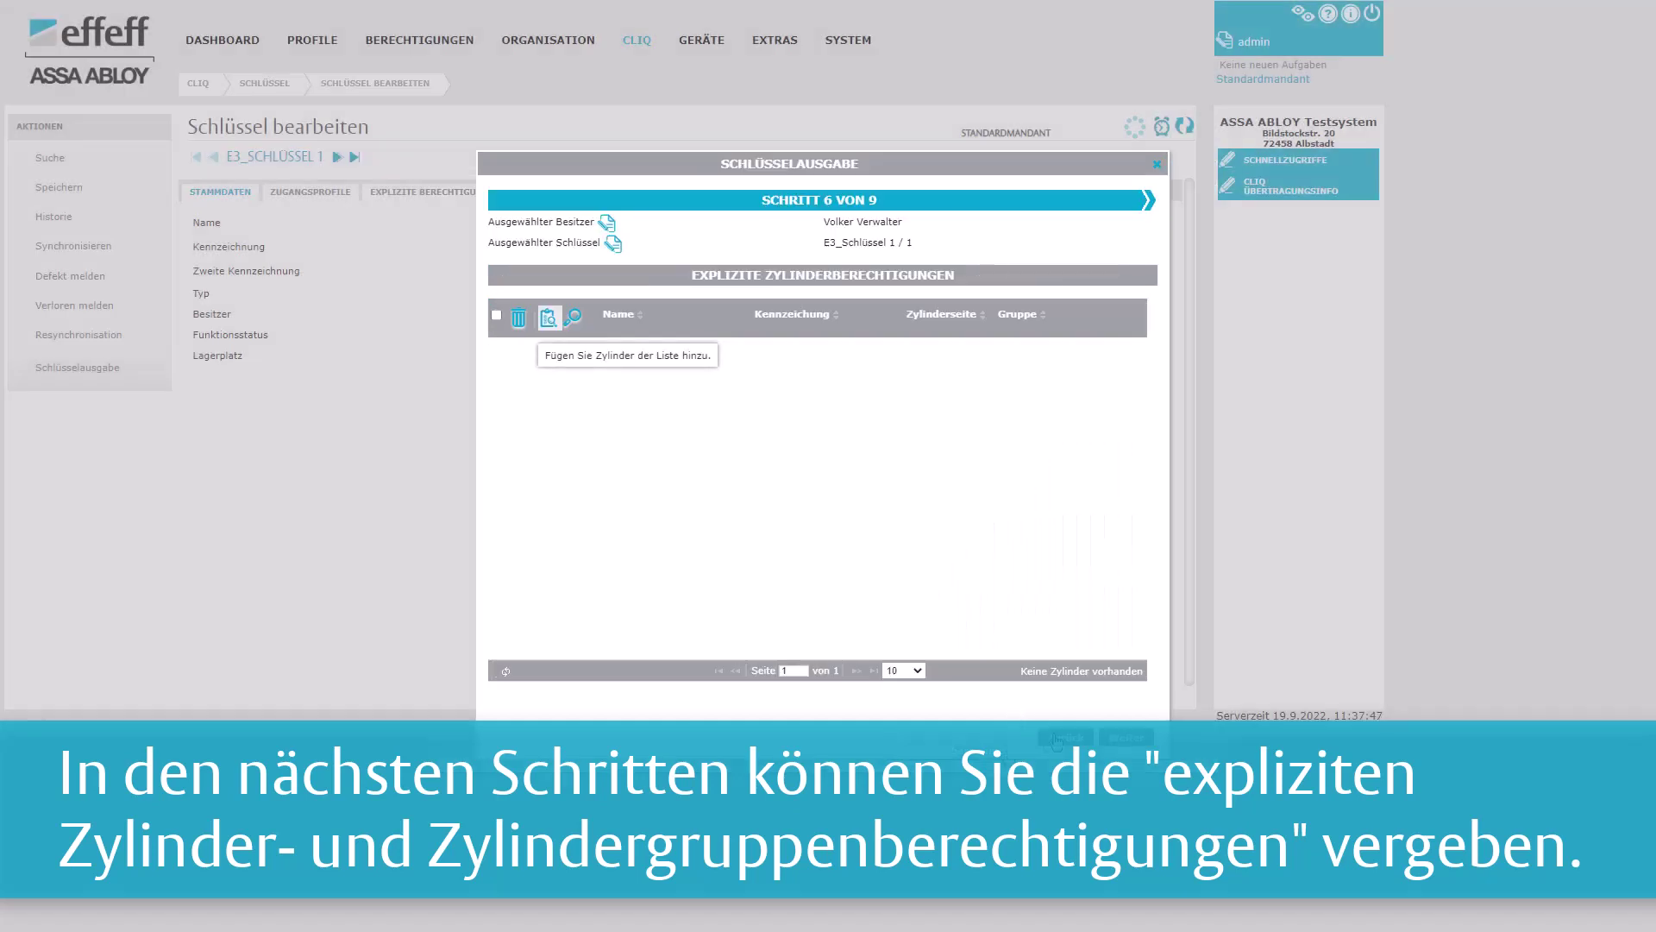
Proceed without explicit cylinder authorizations to the explicit cylinder group authorizations.
{"action": "left_click", "coordinate": [1135, 740]}
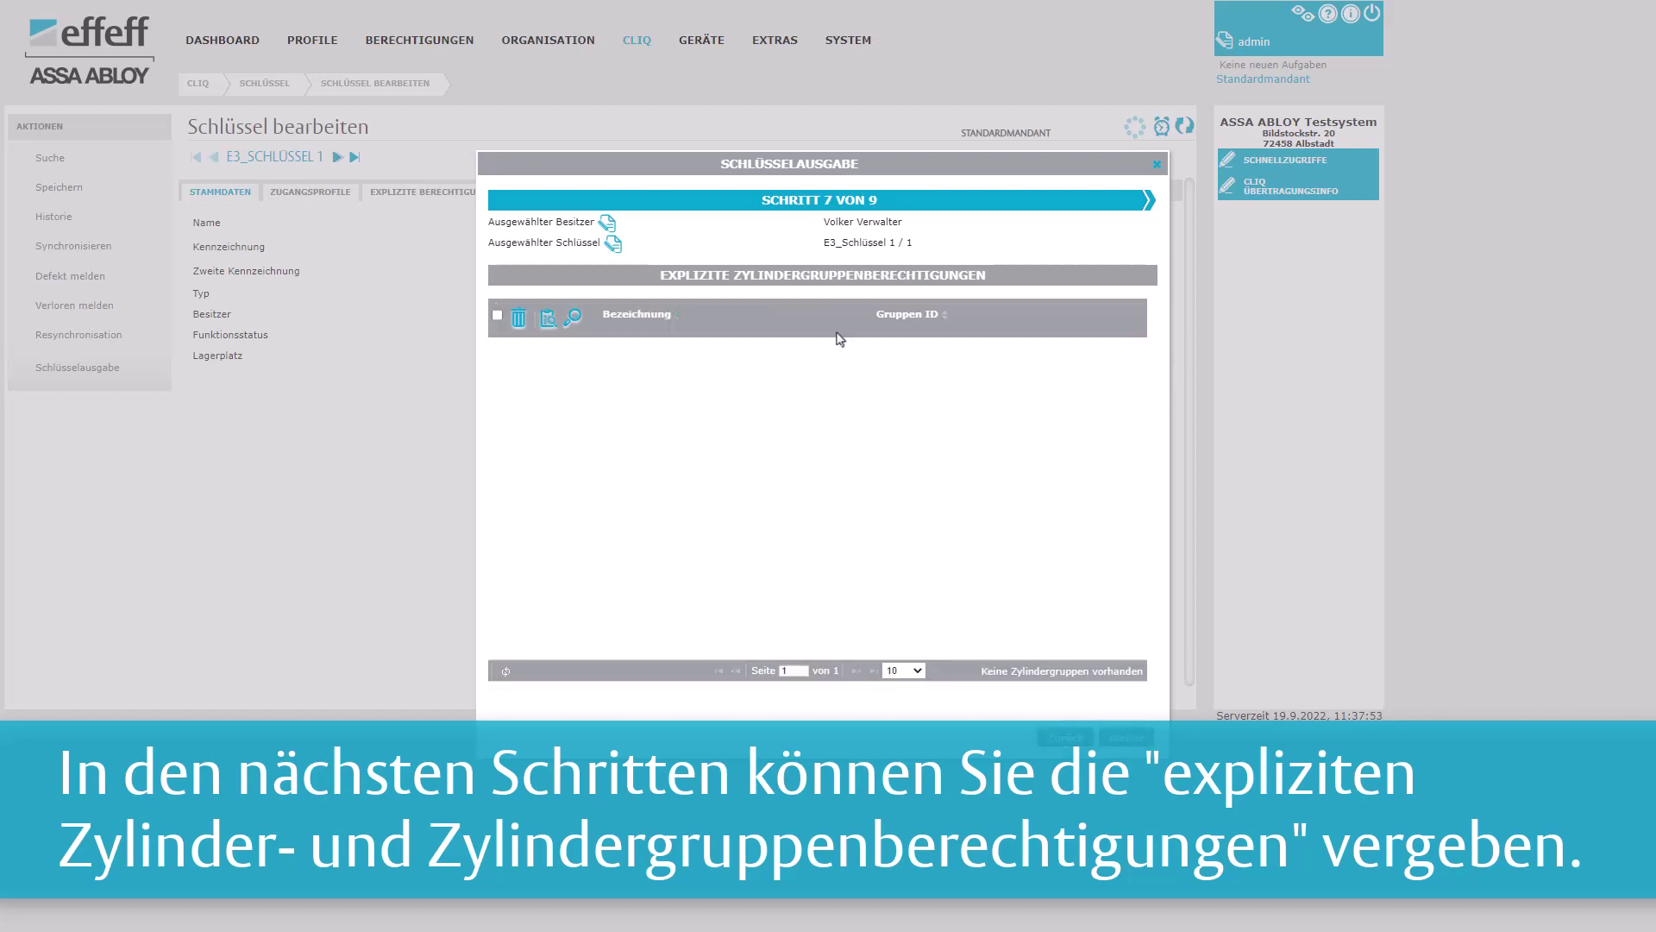
{"action": "mouse_move", "coordinate": [803, 277]}
{"action": "left_click_drag", "start_coordinate": [803, 277], "coordinate": [864, 274]}
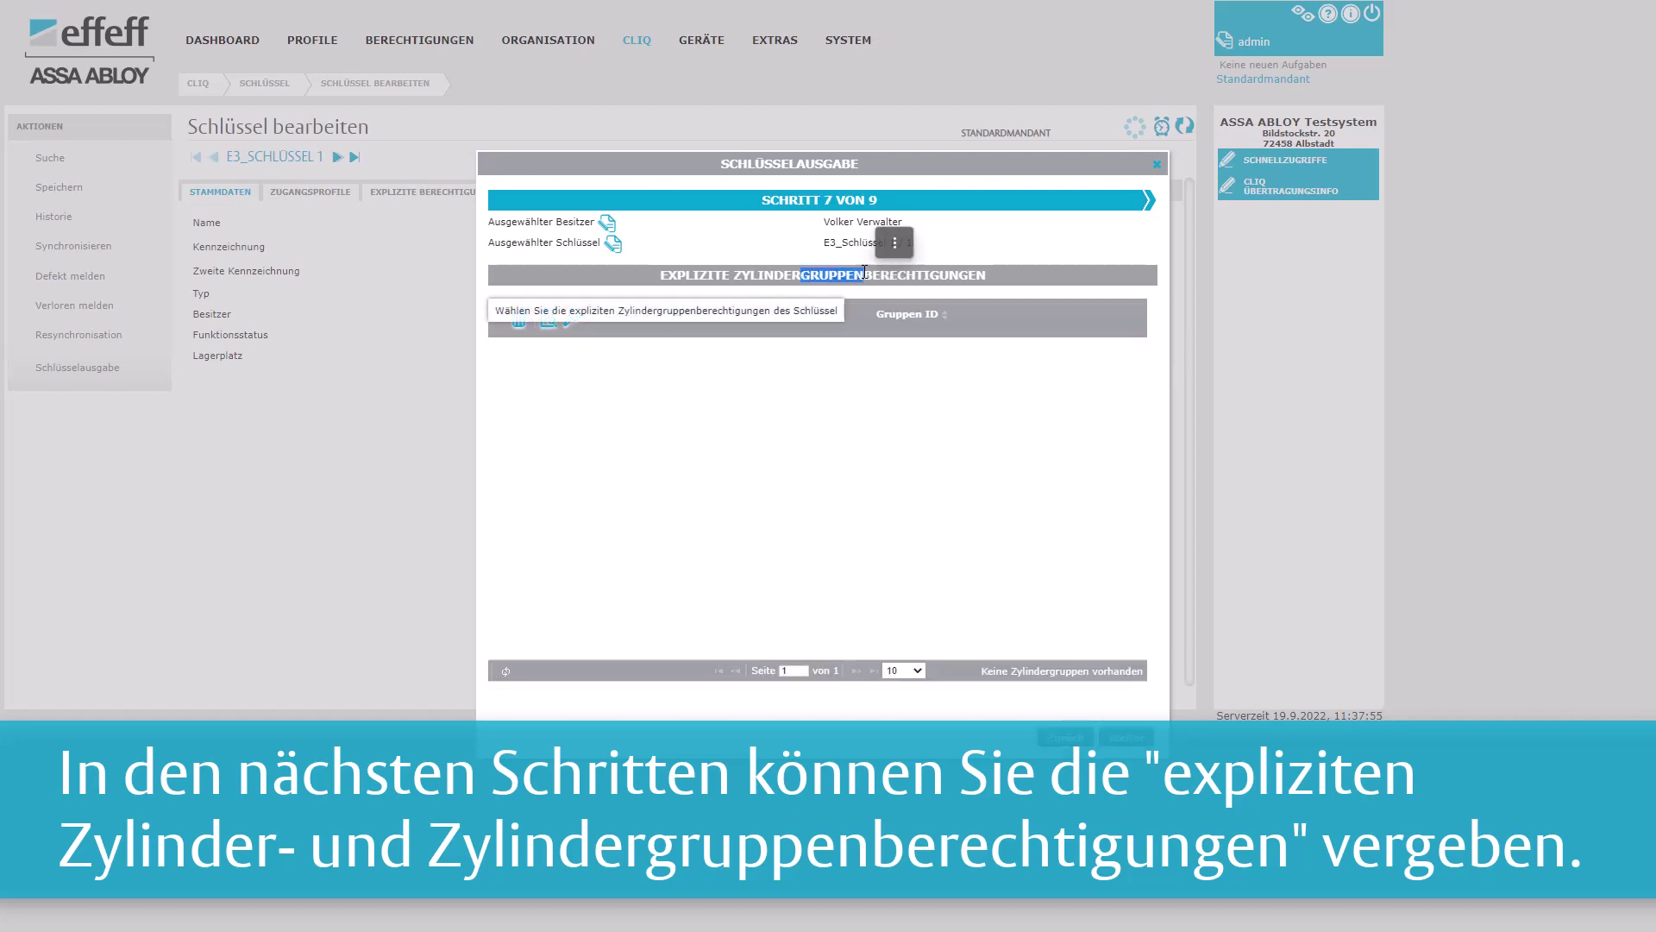
{"action": "left_click", "coordinate": [877, 418]}
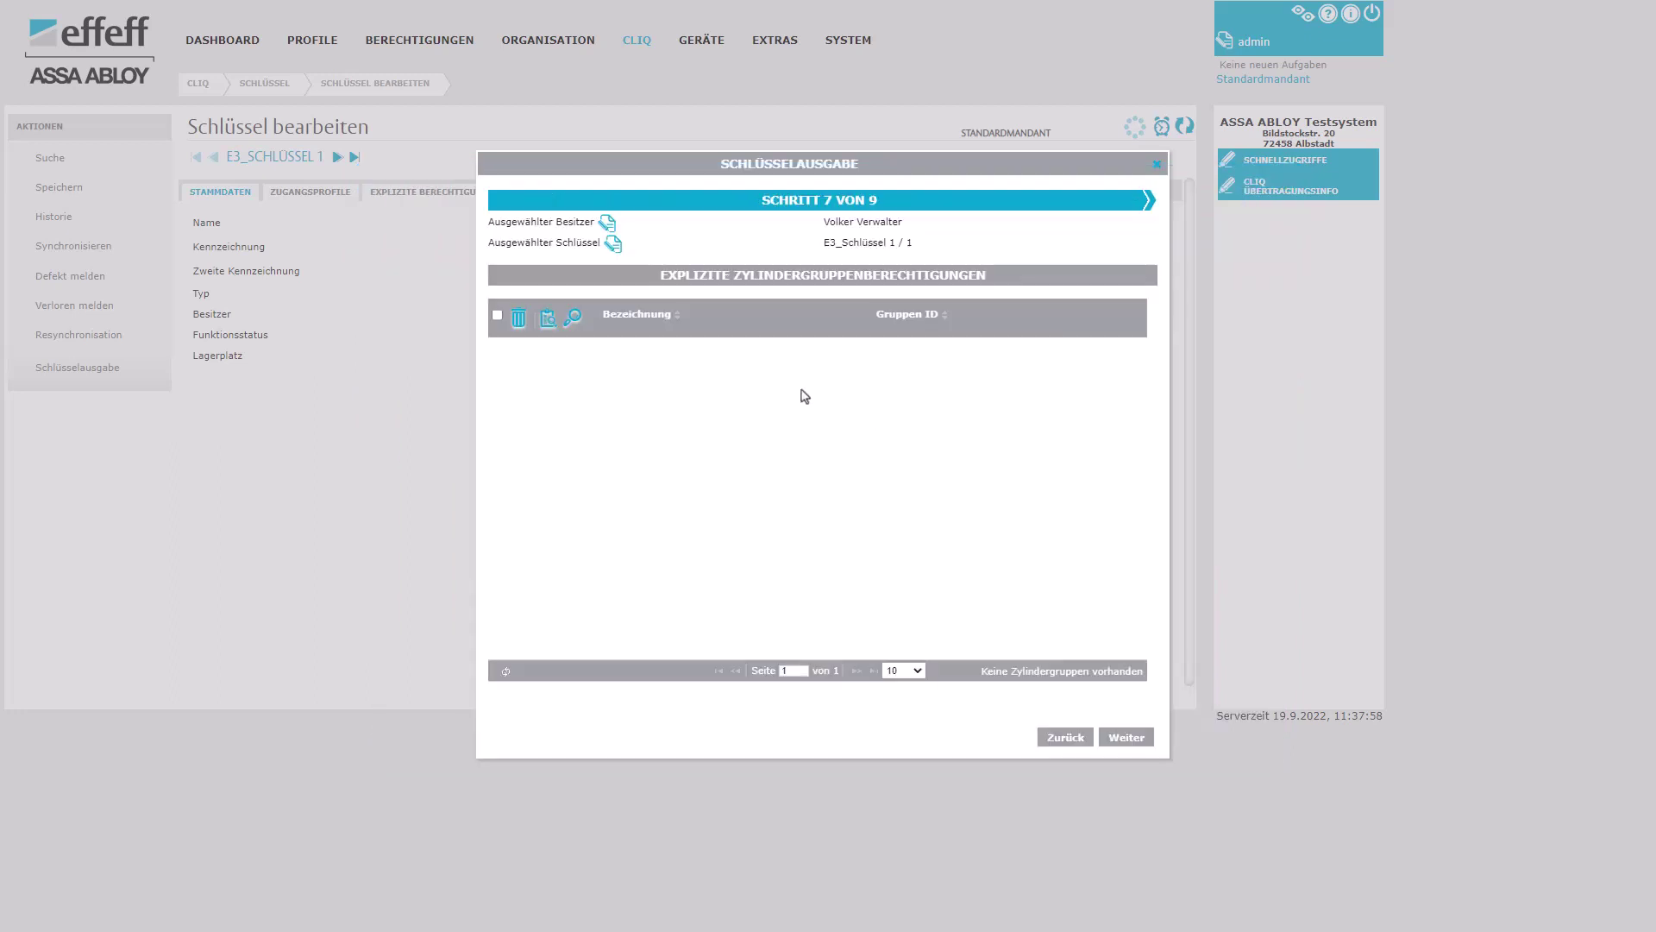
Try selecting the cylinder groups Gruppe 1, Gruppe 2 and Gruppe 3, and apply the dialog with the selection cleared.
{"action": "left_click", "coordinate": [549, 317]}
{"action": "left_click", "coordinate": [552, 342]}
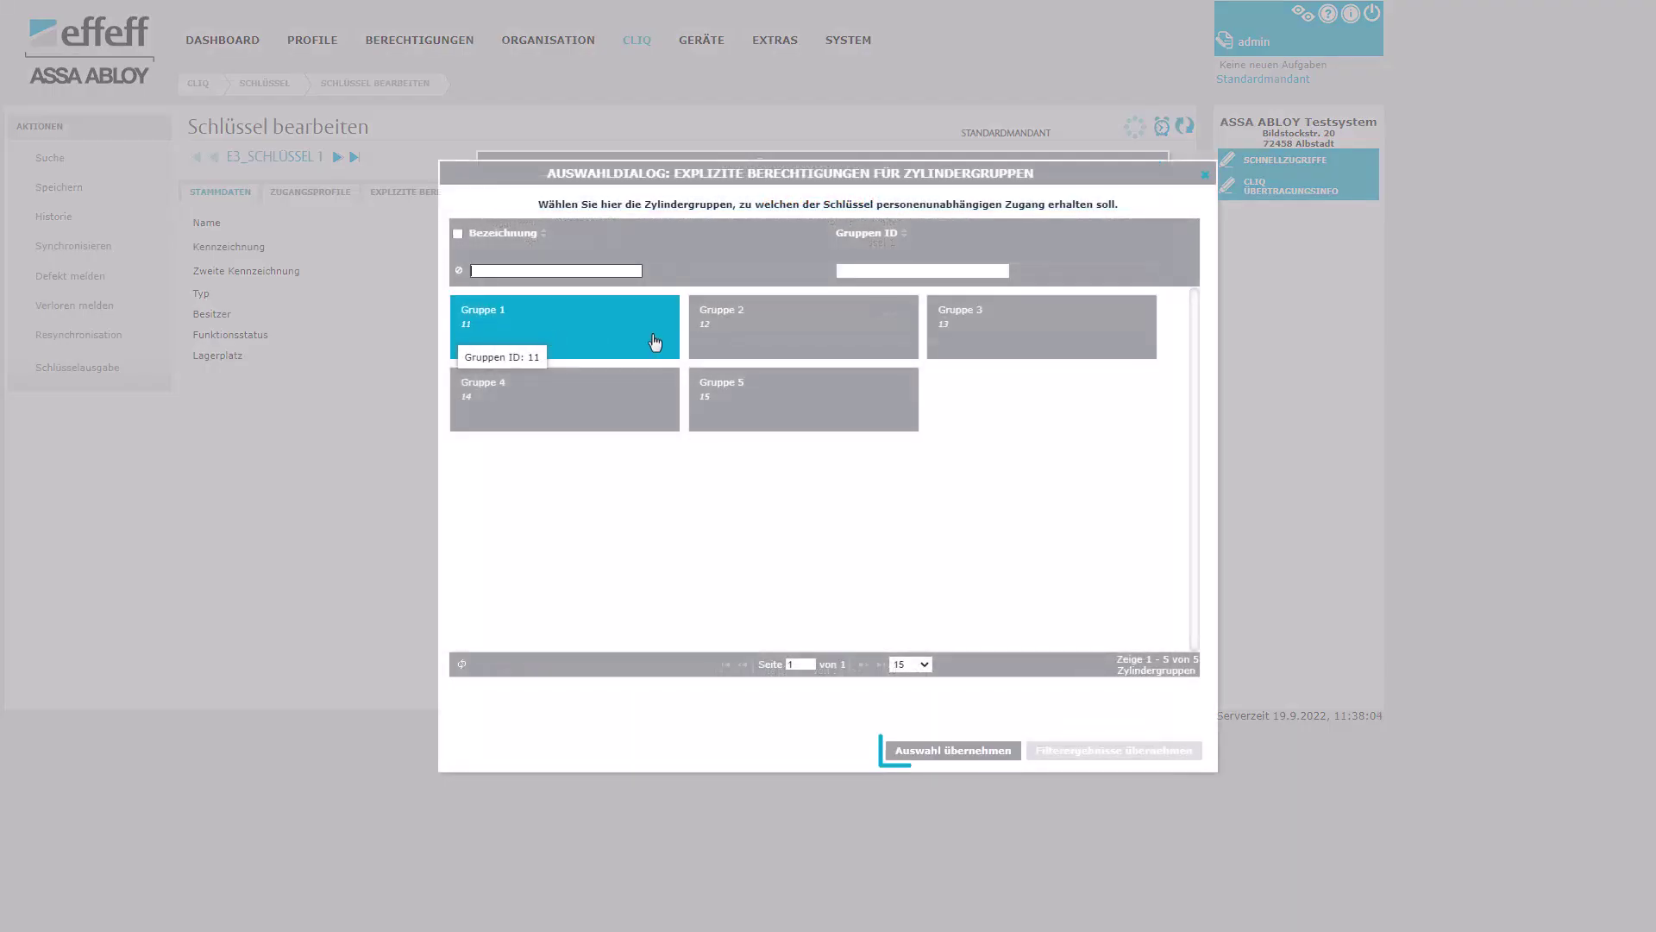
{"action": "left_click", "coordinate": [722, 343]}
{"action": "left_click", "coordinate": [972, 349]}
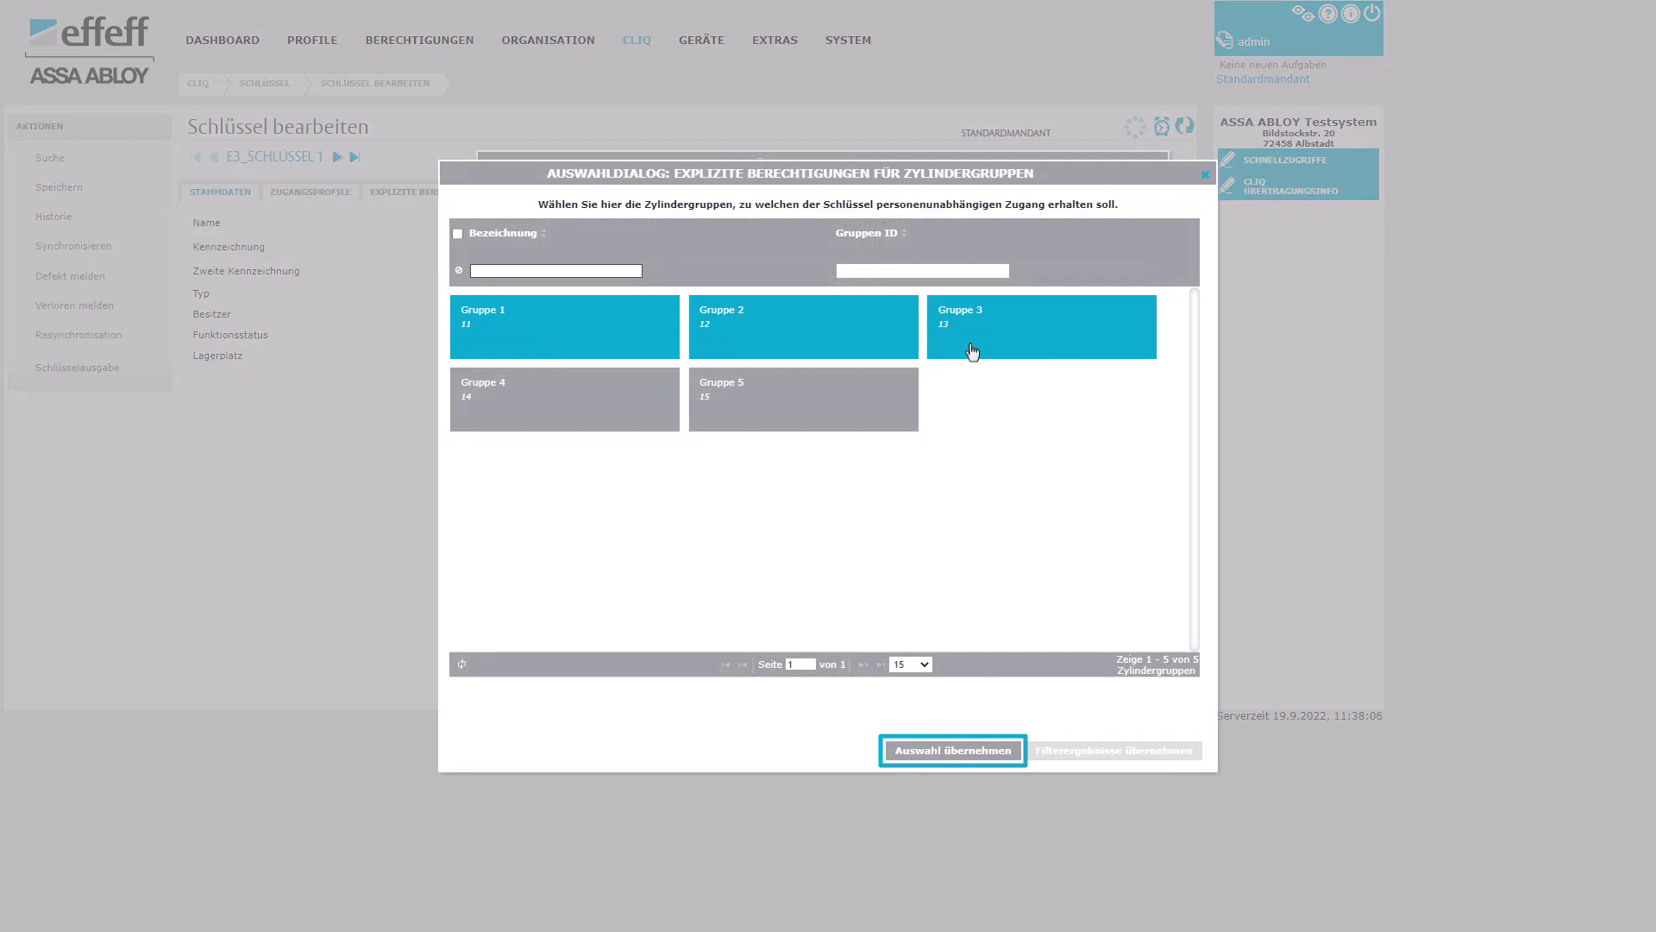
{"action": "left_click", "coordinate": [973, 349]}
{"action": "left_click", "coordinate": [802, 342]}
{"action": "left_click", "coordinate": [638, 345]}
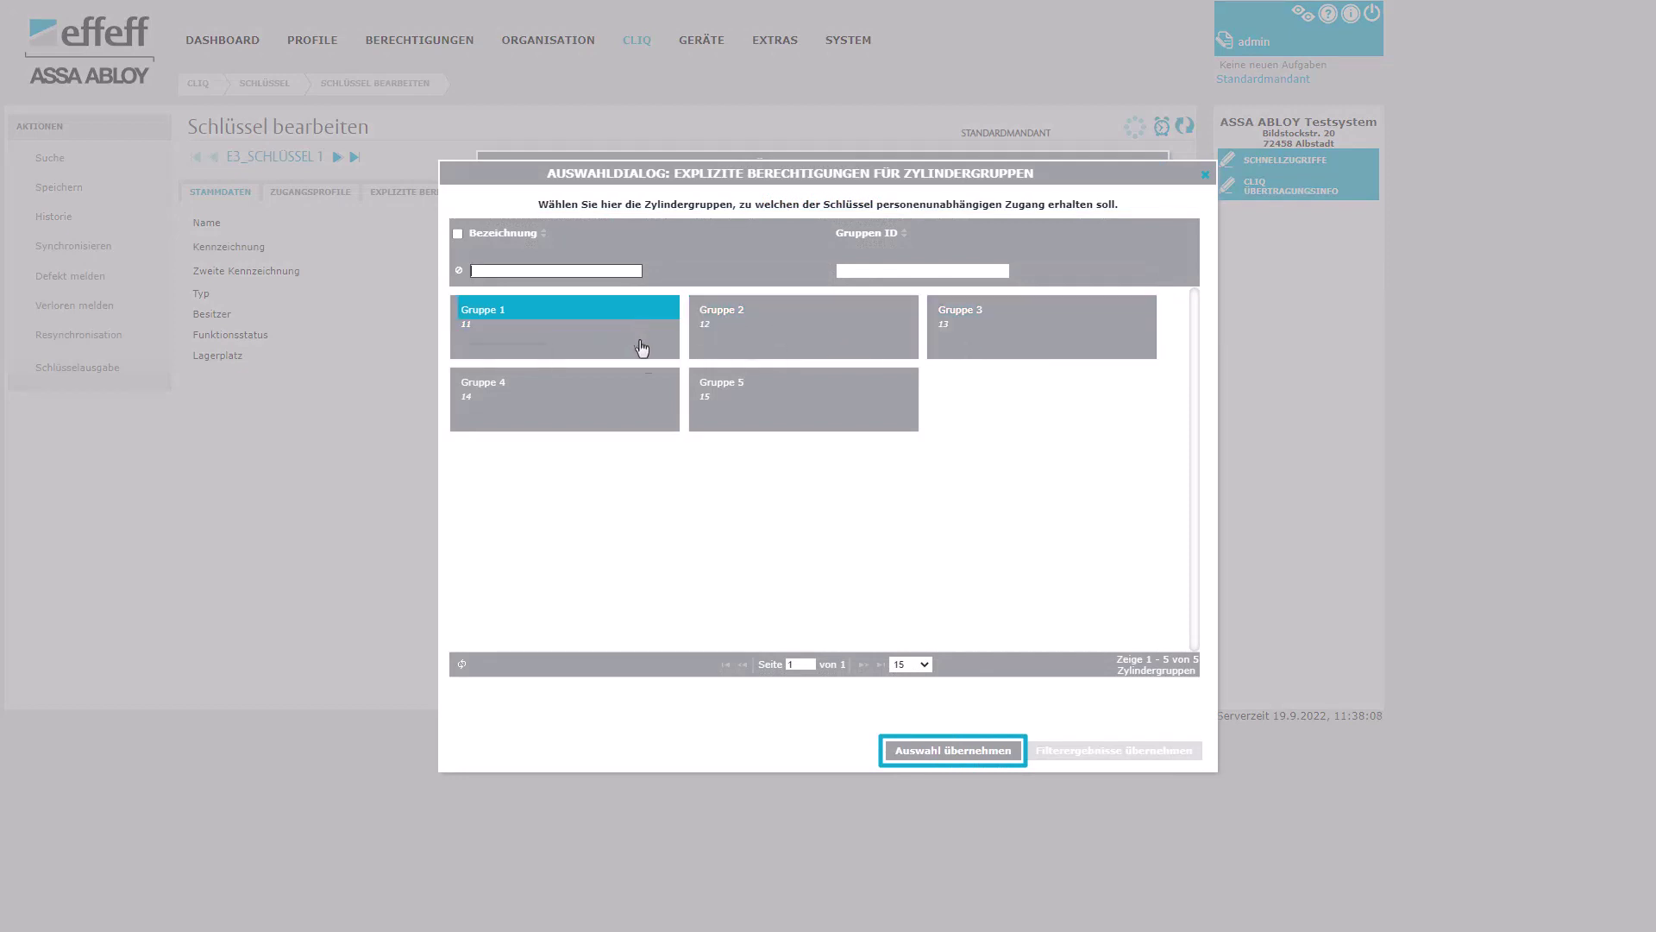
{"action": "left_click", "coordinate": [986, 751]}
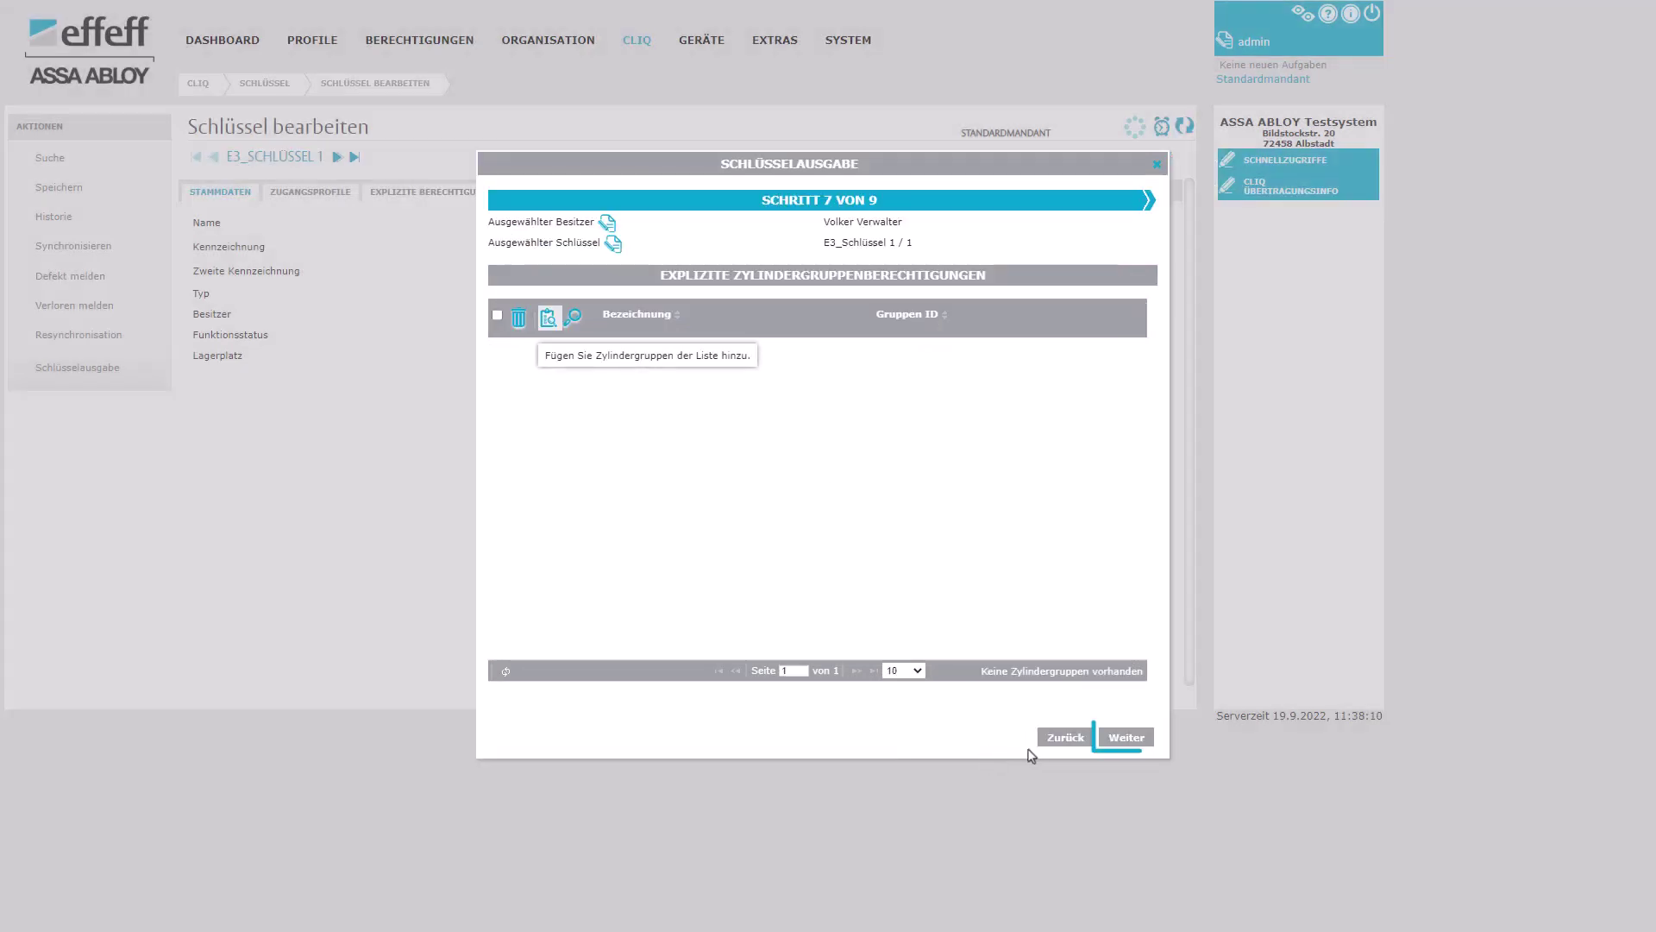
Proceed without explicit cylinder group authorizations to the access profiles.
{"action": "left_click", "coordinate": [1125, 738]}
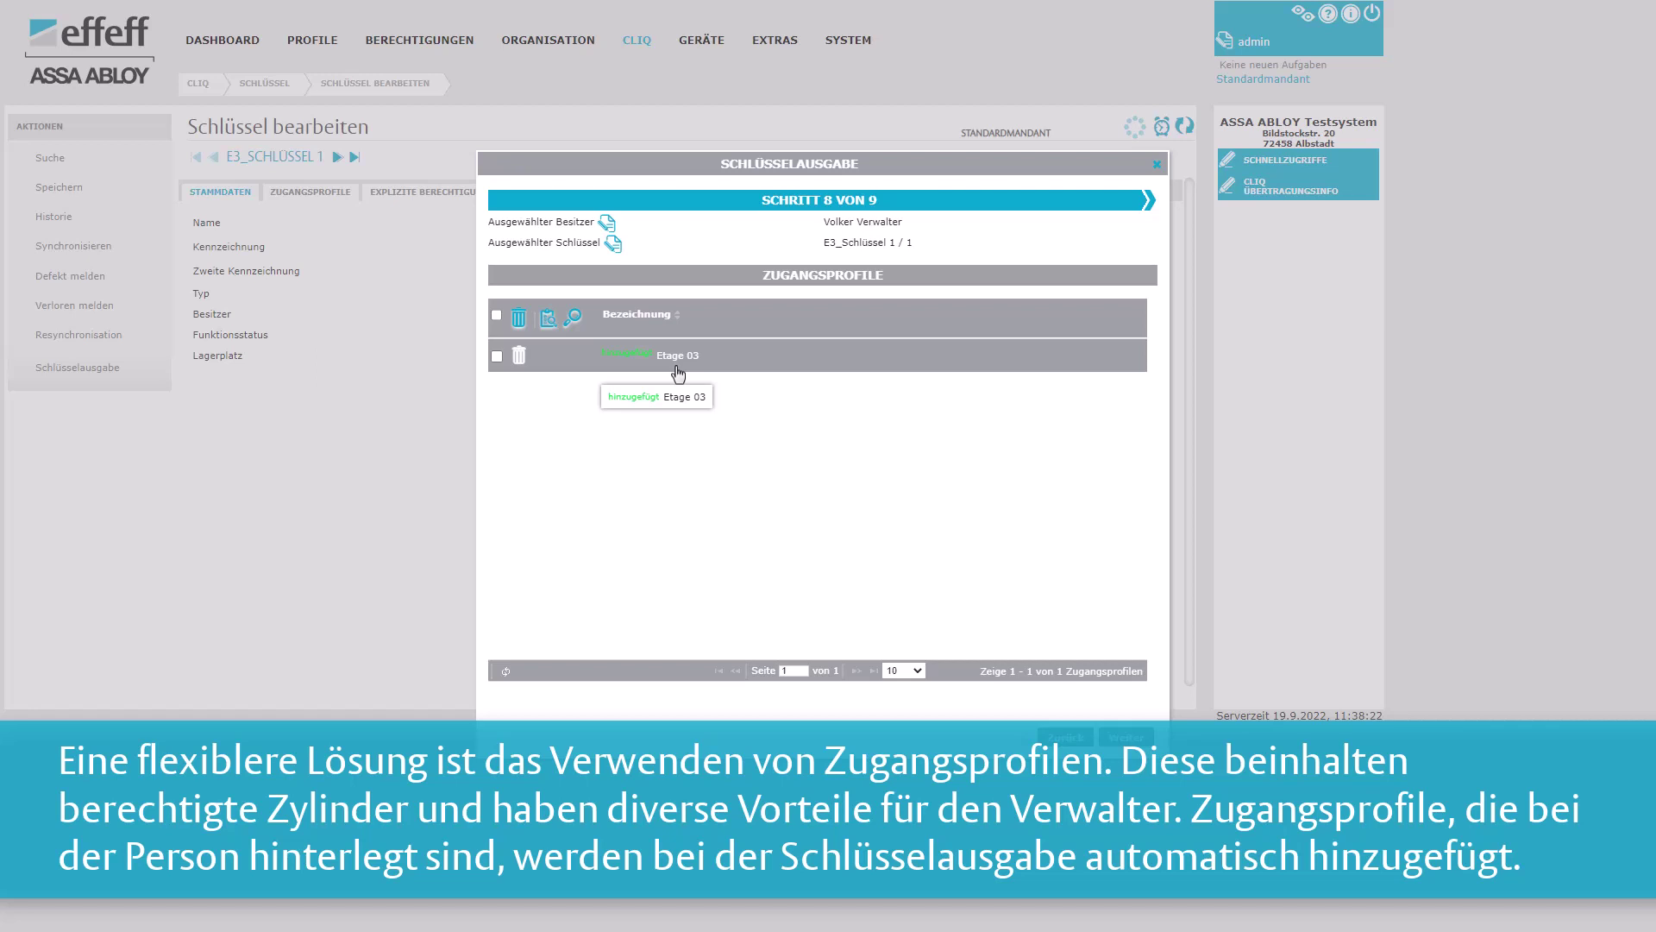
Try selecting the access profiles Alle Türen, Etage 01 and Neu, and apply the dialog with the selection cleared.
{"action": "left_click", "coordinate": [547, 319]}
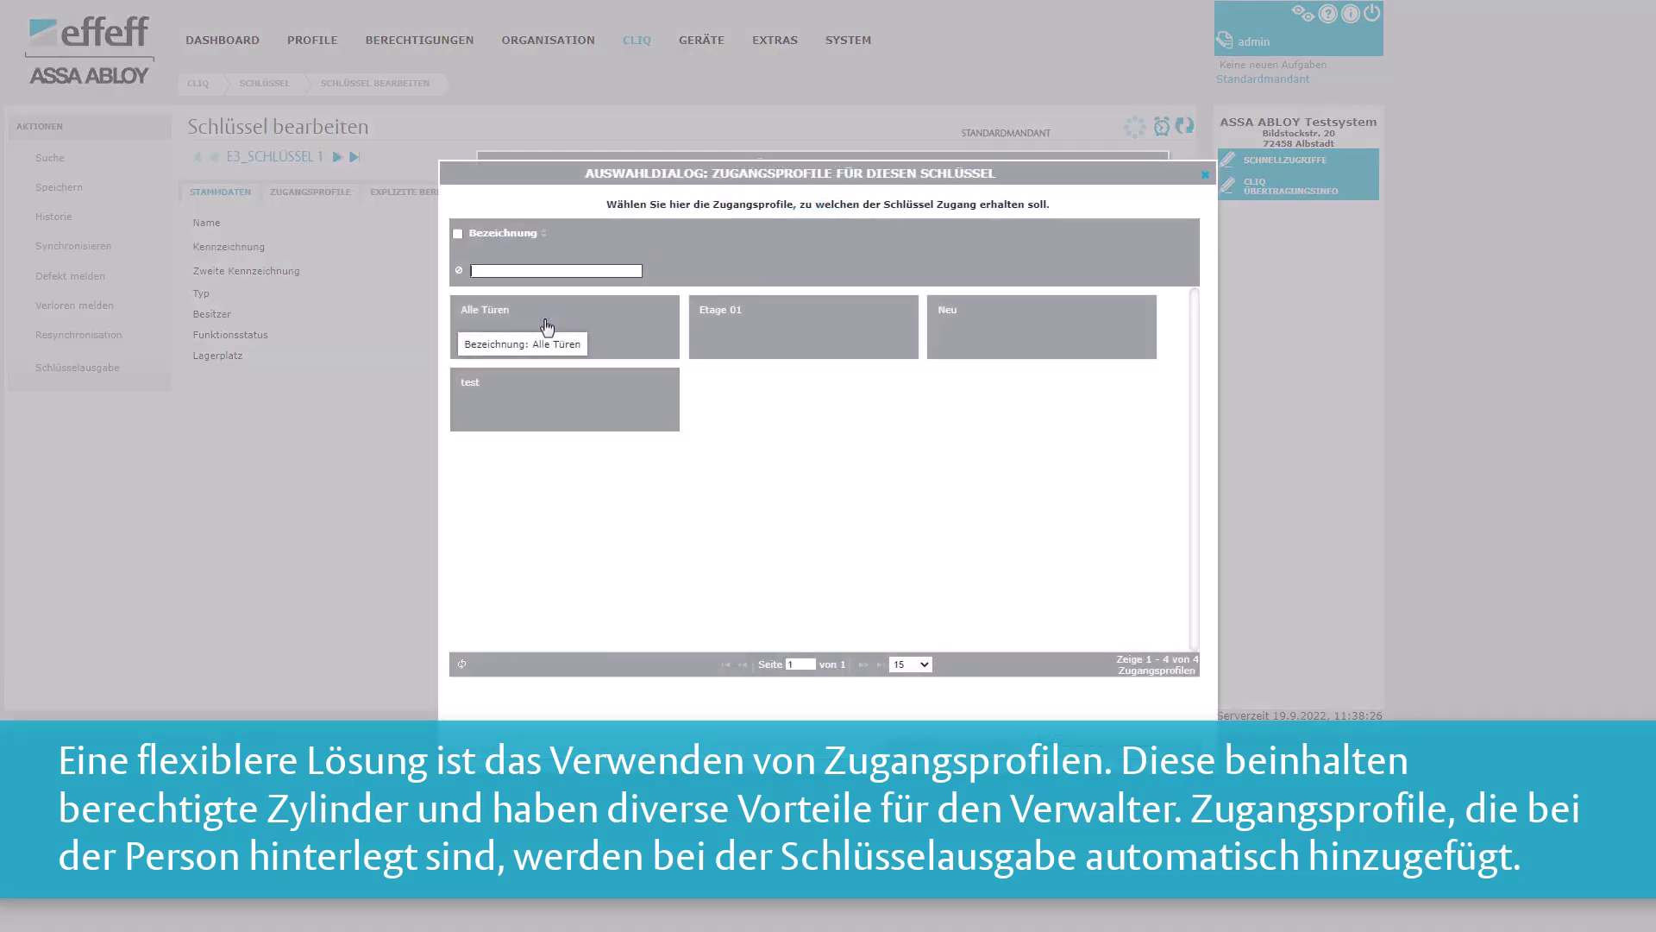
{"action": "left_click", "coordinate": [547, 325]}
{"action": "left_click", "coordinate": [759, 340]}
{"action": "left_click", "coordinate": [970, 317]}
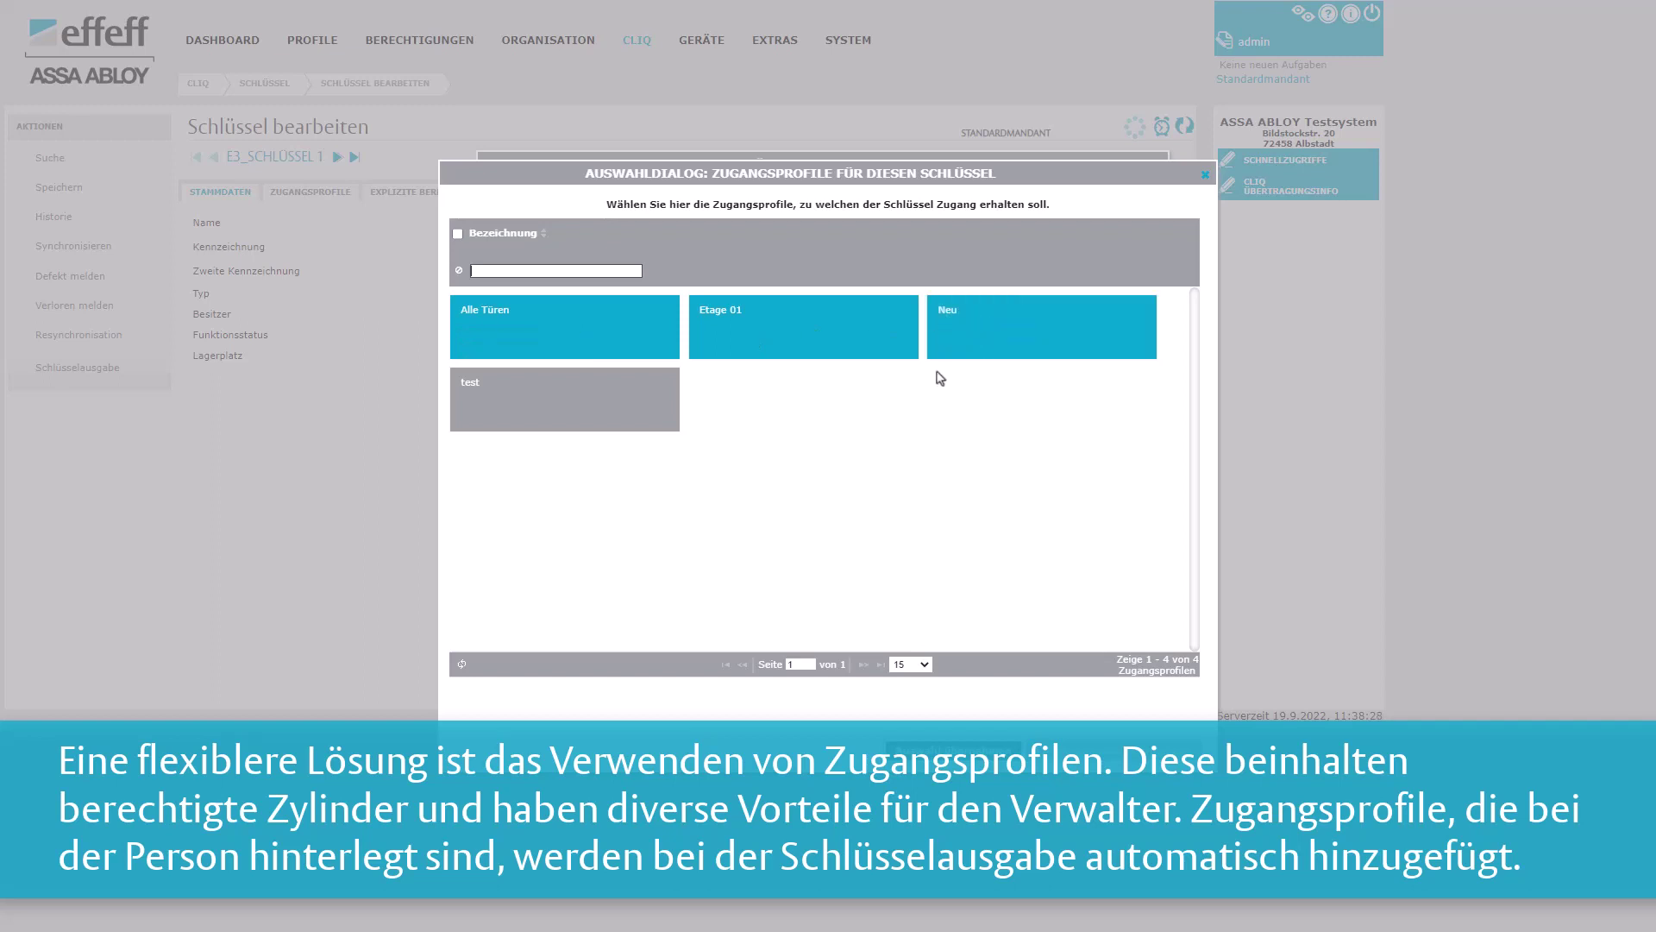
{"action": "left_click", "coordinate": [954, 349]}
{"action": "left_click", "coordinate": [871, 339]}
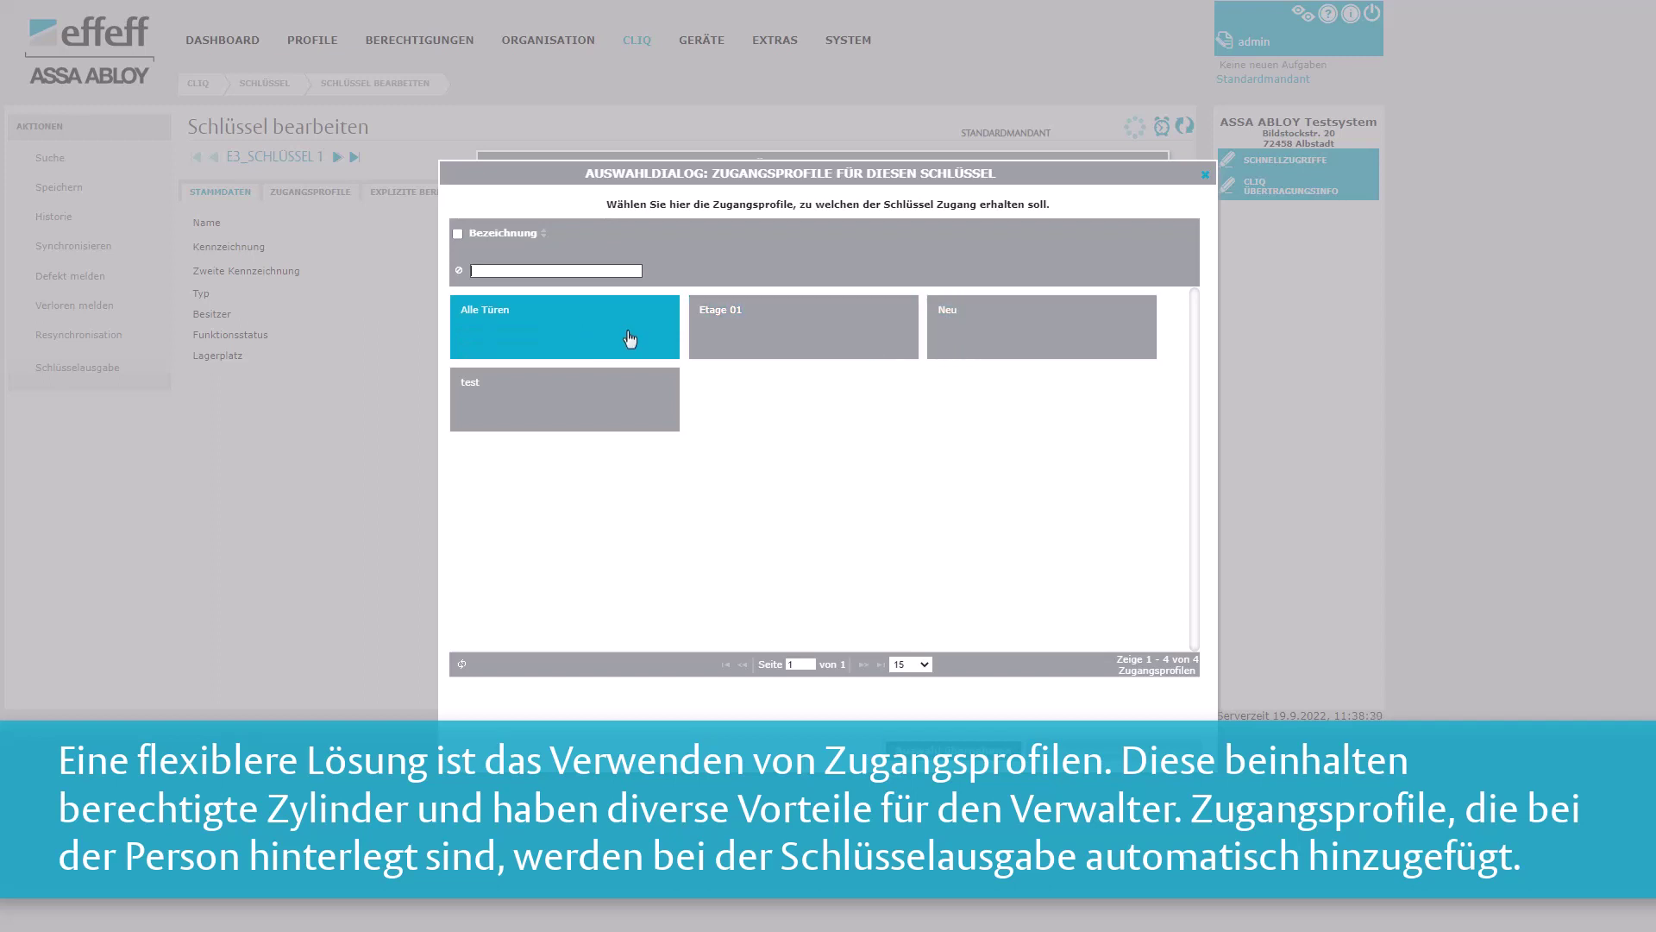
{"action": "left_click", "coordinate": [631, 339]}
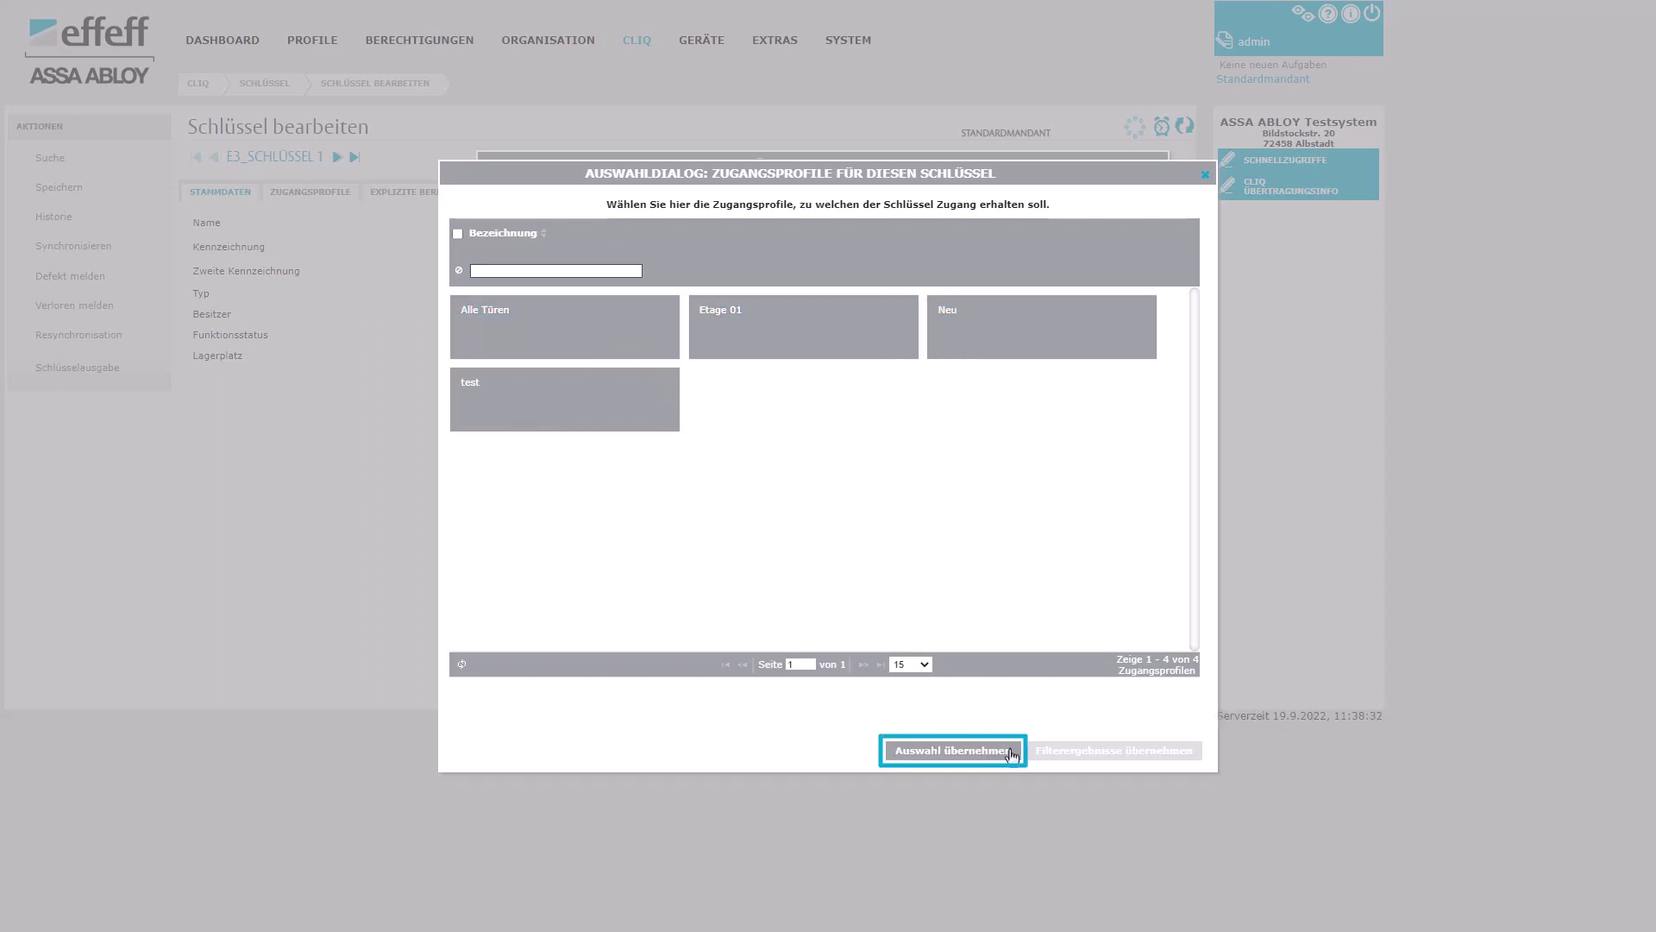
{"action": "left_click", "coordinate": [952, 750]}
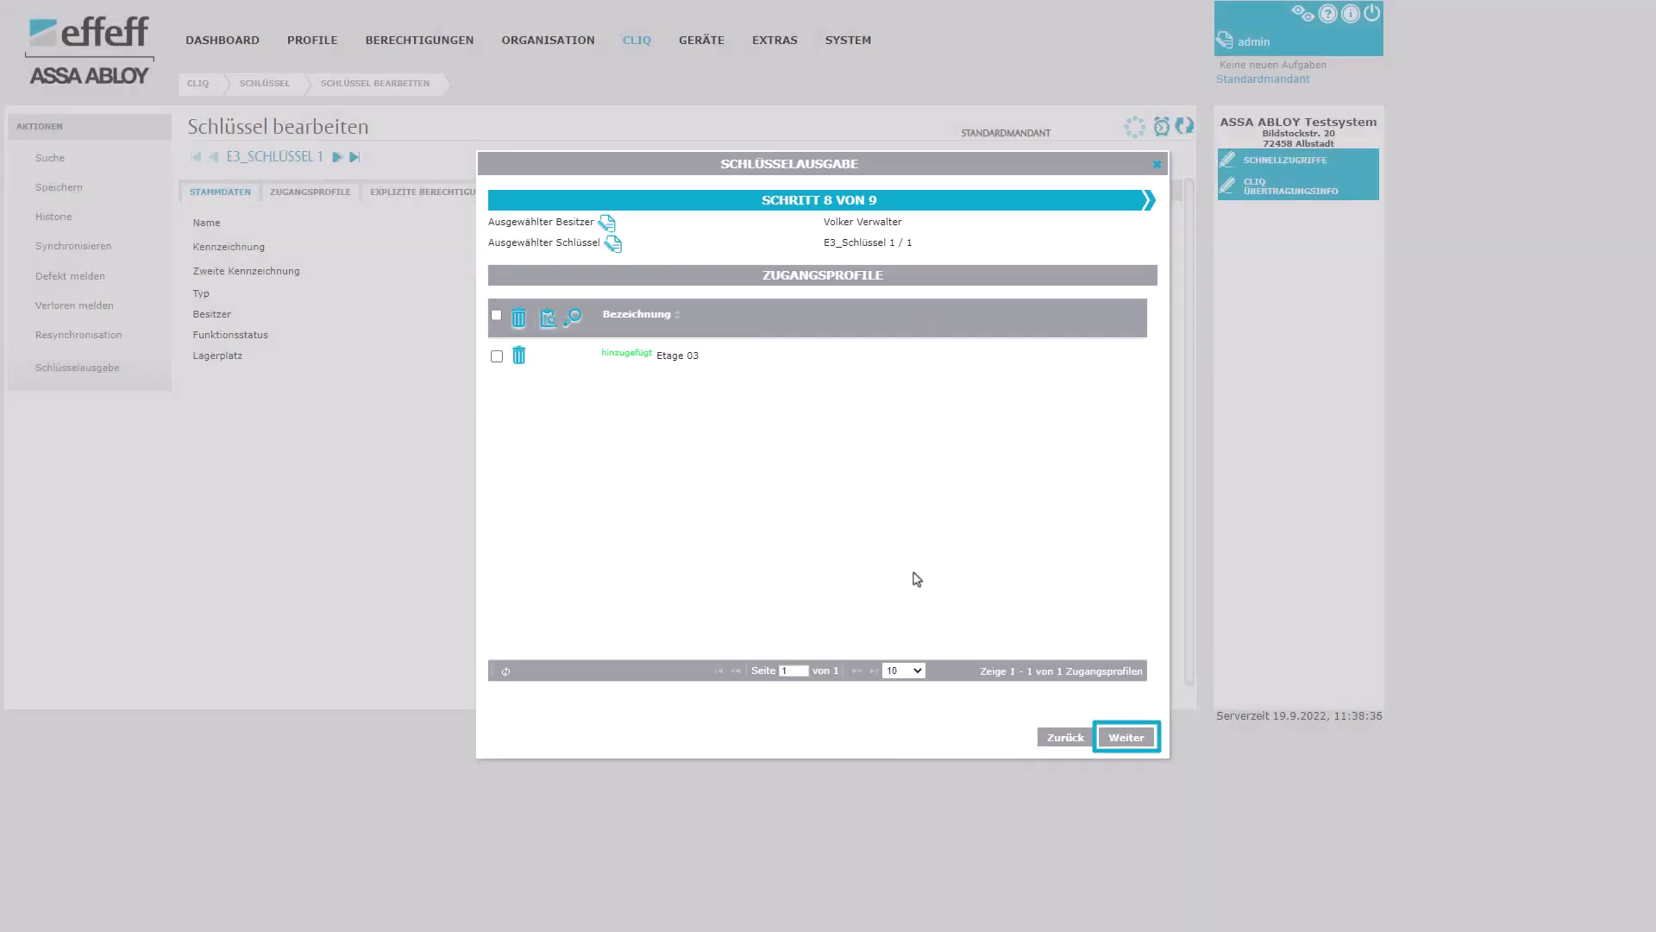
Proceed with the access profile Etage 03 and issue the key with an issue receipt in Deutsch.
{"action": "left_click", "coordinate": [1124, 738]}
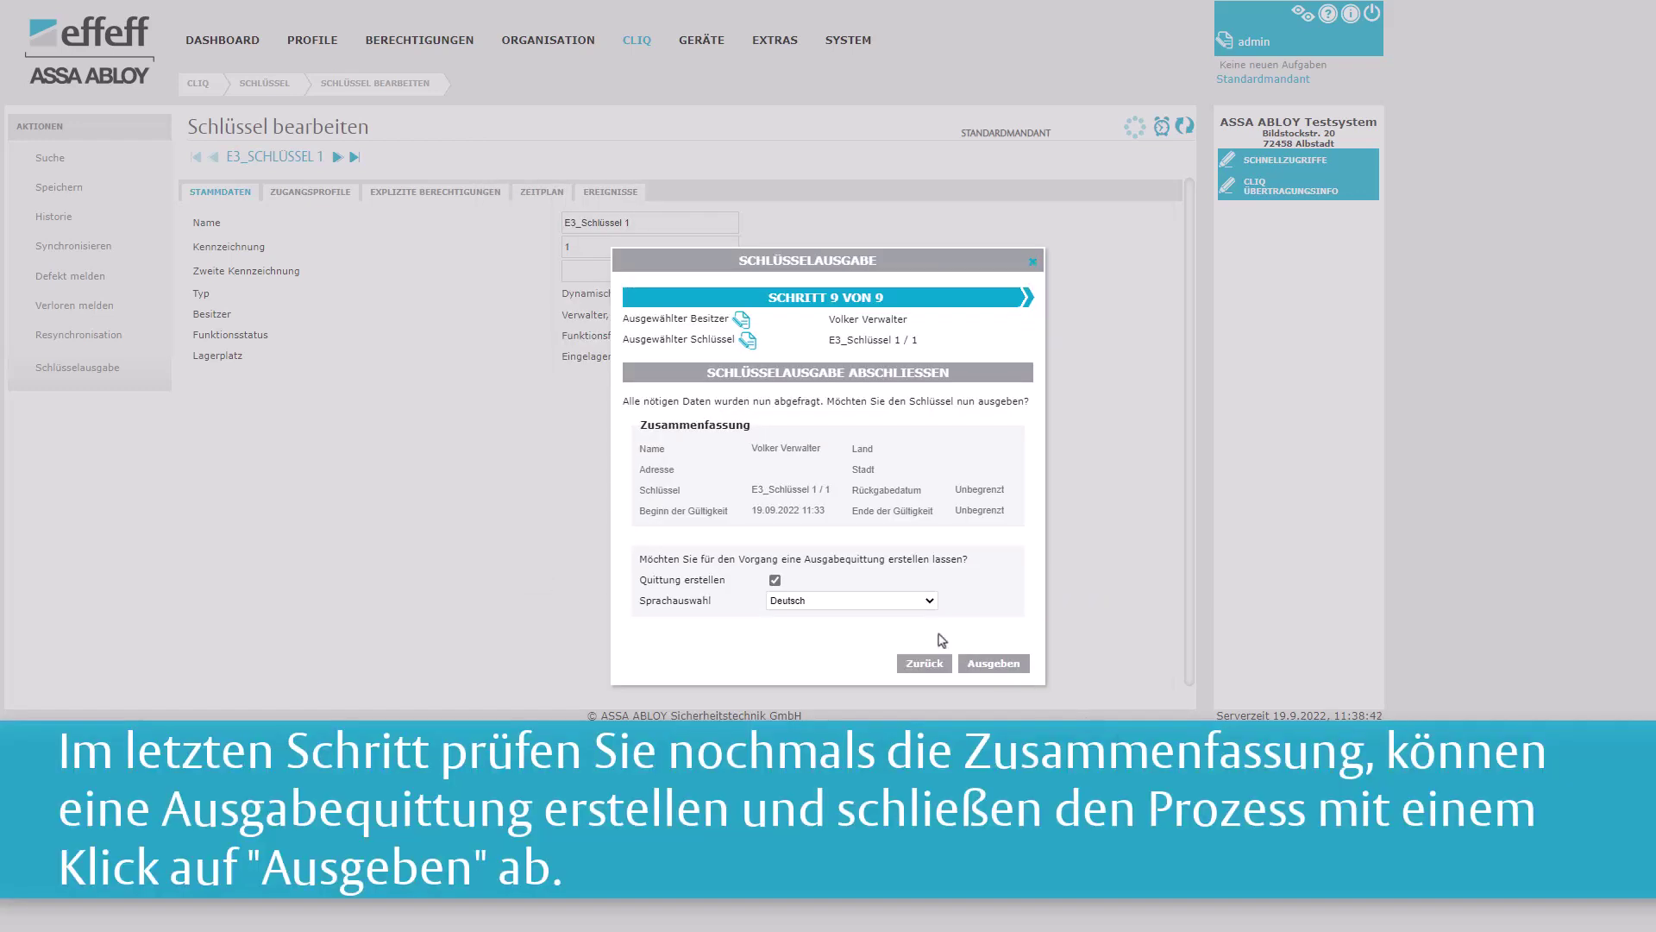
{"action": "left_click", "coordinate": [775, 580]}
{"action": "left_click", "coordinate": [775, 581]}
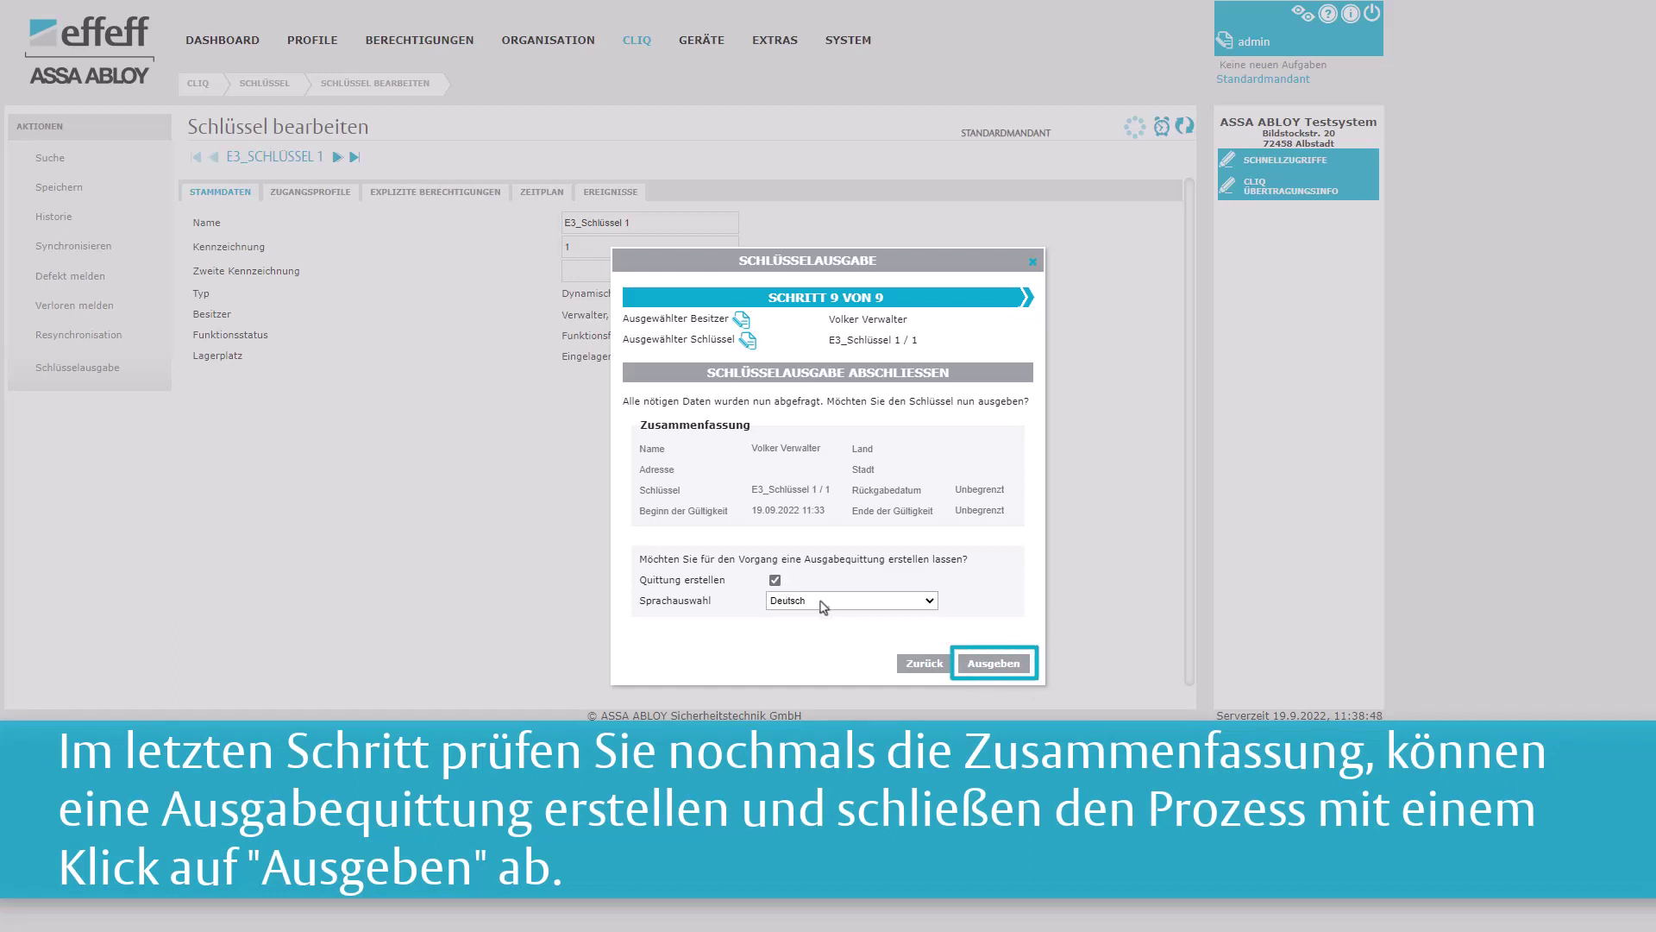
{"action": "left_click", "coordinate": [992, 663]}
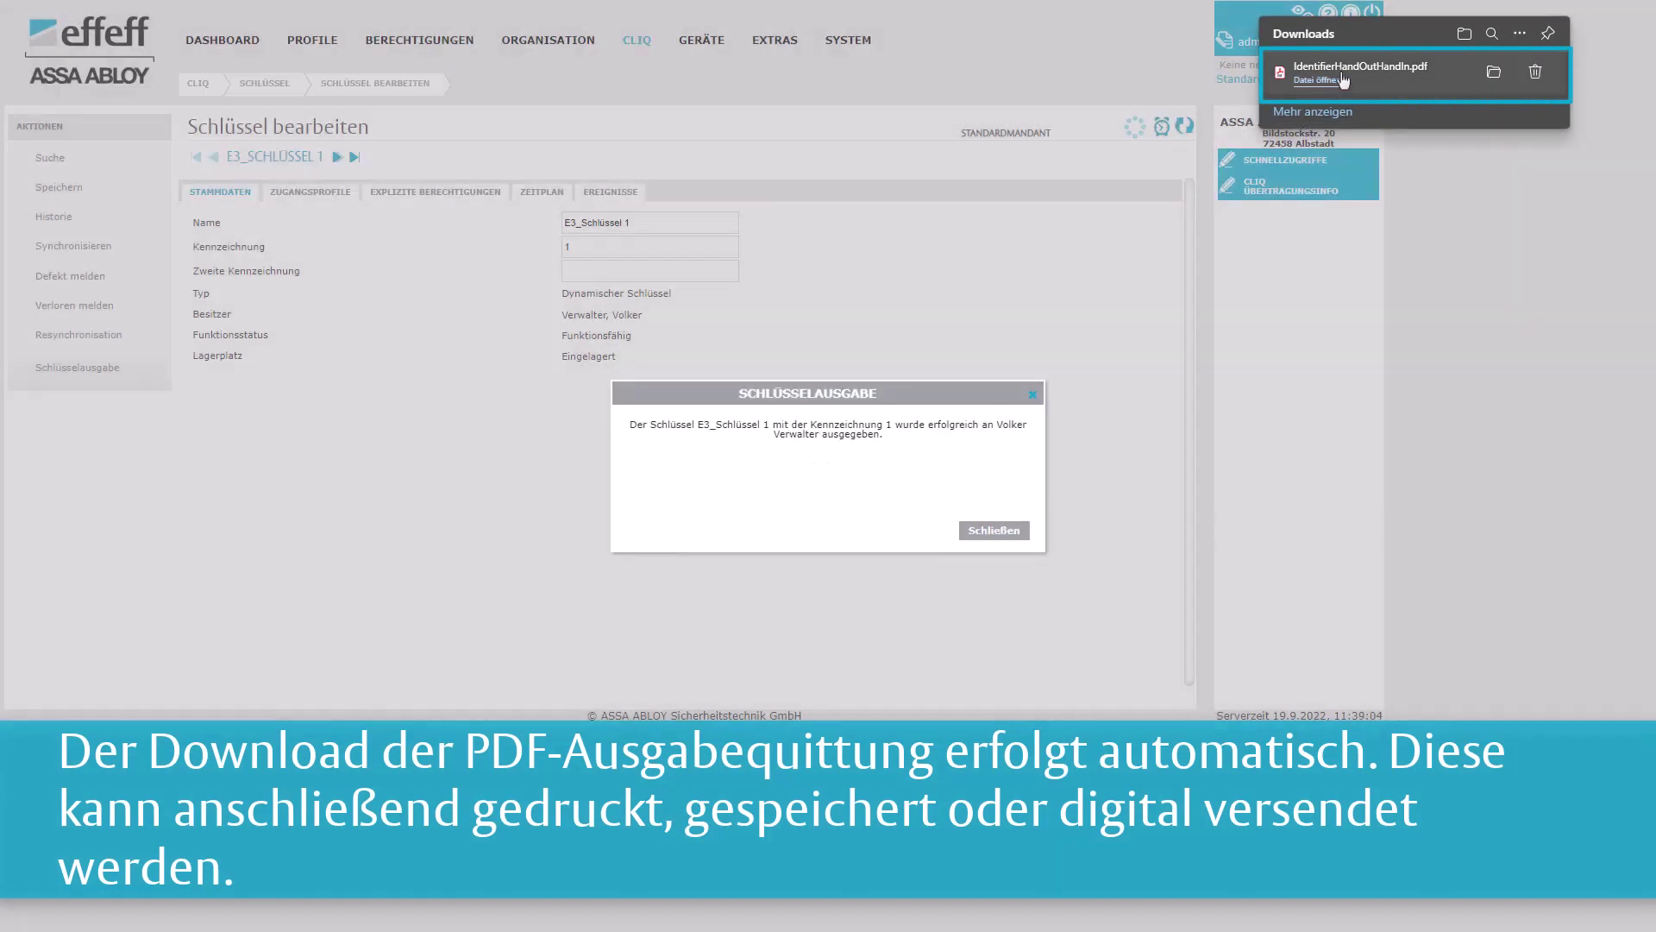
View the downloaded receipt IdentifierHandOutHandIn.pdf, and close both it and the key issue dialog.
{"action": "left_click", "coordinate": [1350, 74]}
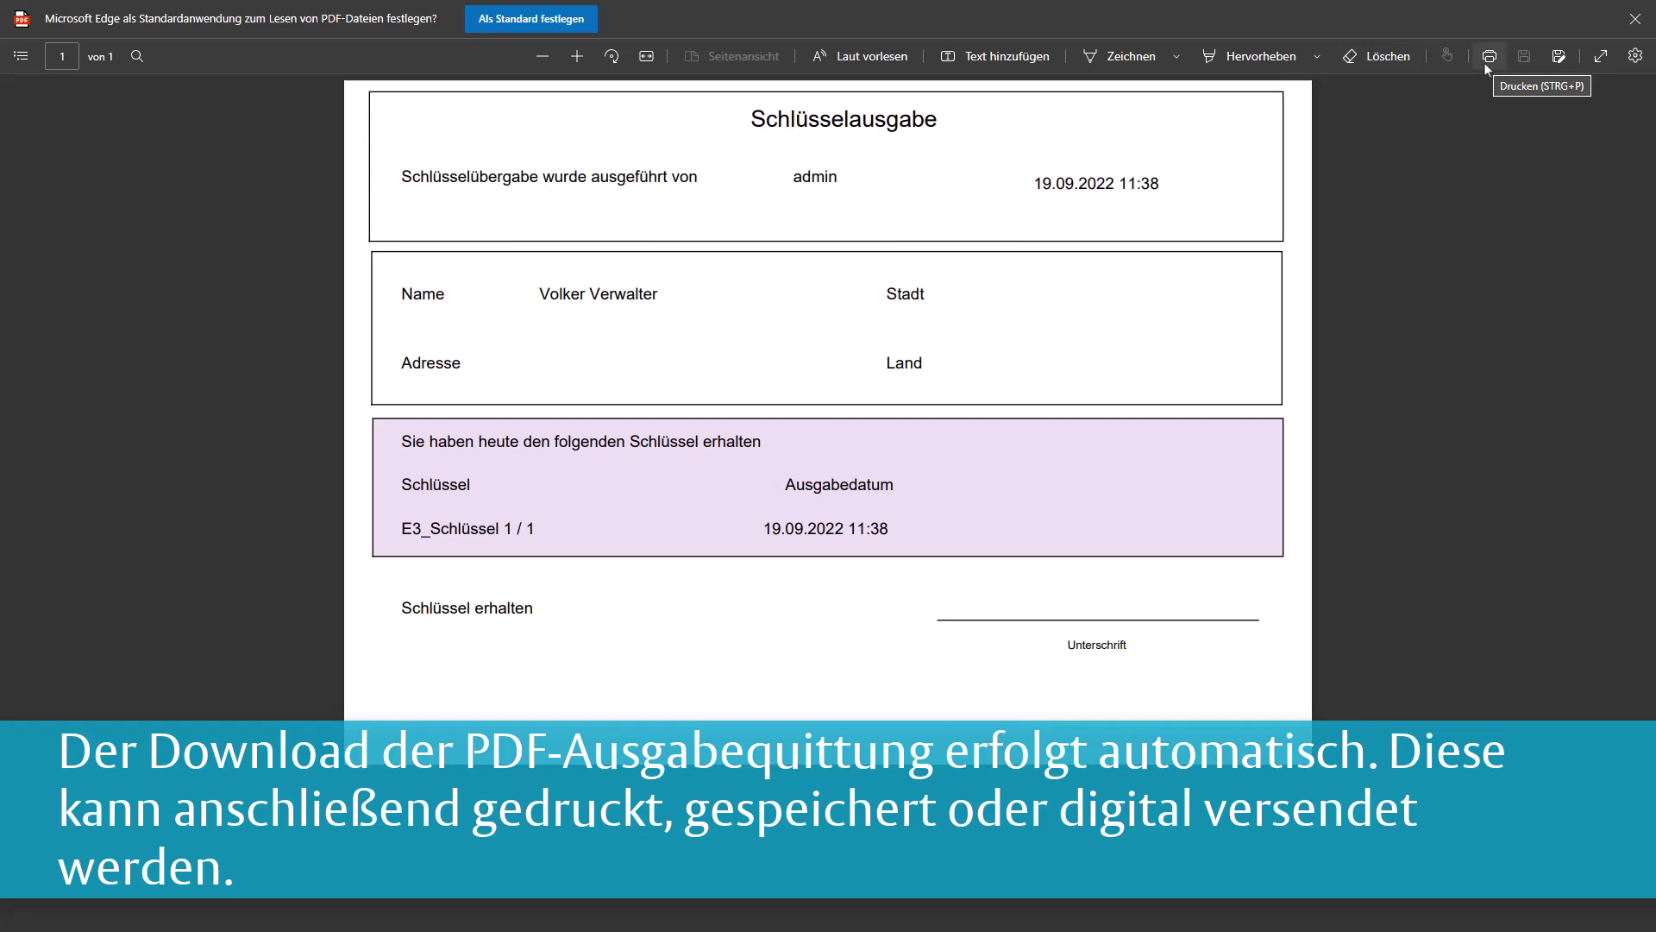
{"action": "left_click", "coordinate": [1635, 19]}
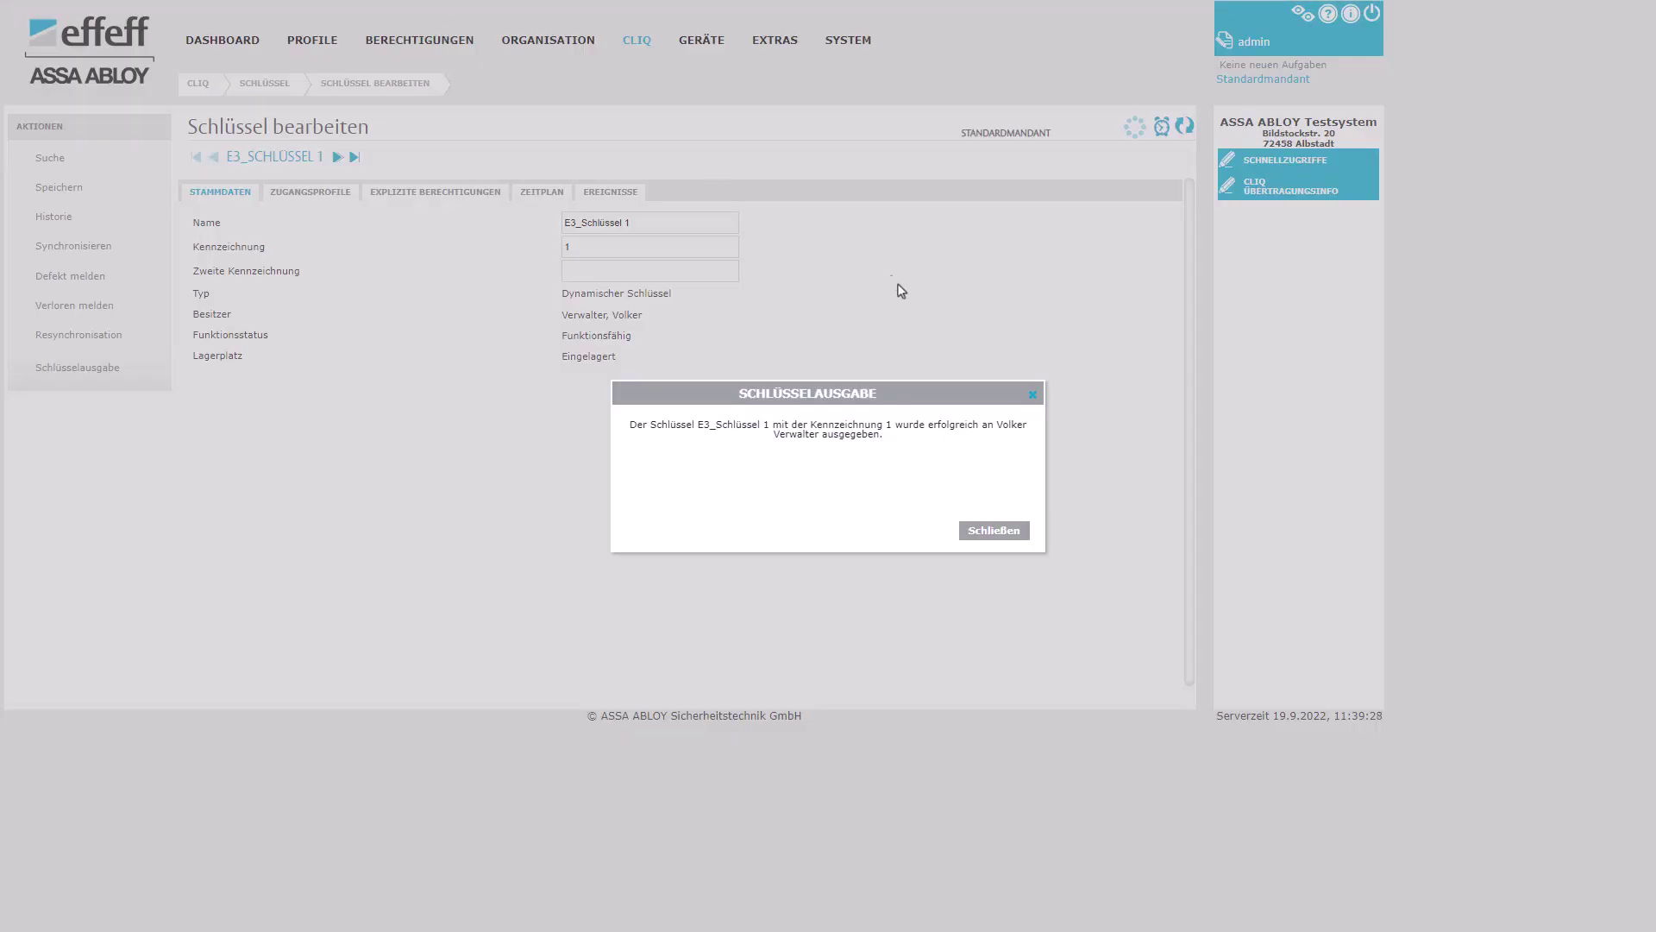
{"action": "left_click", "coordinate": [994, 535]}
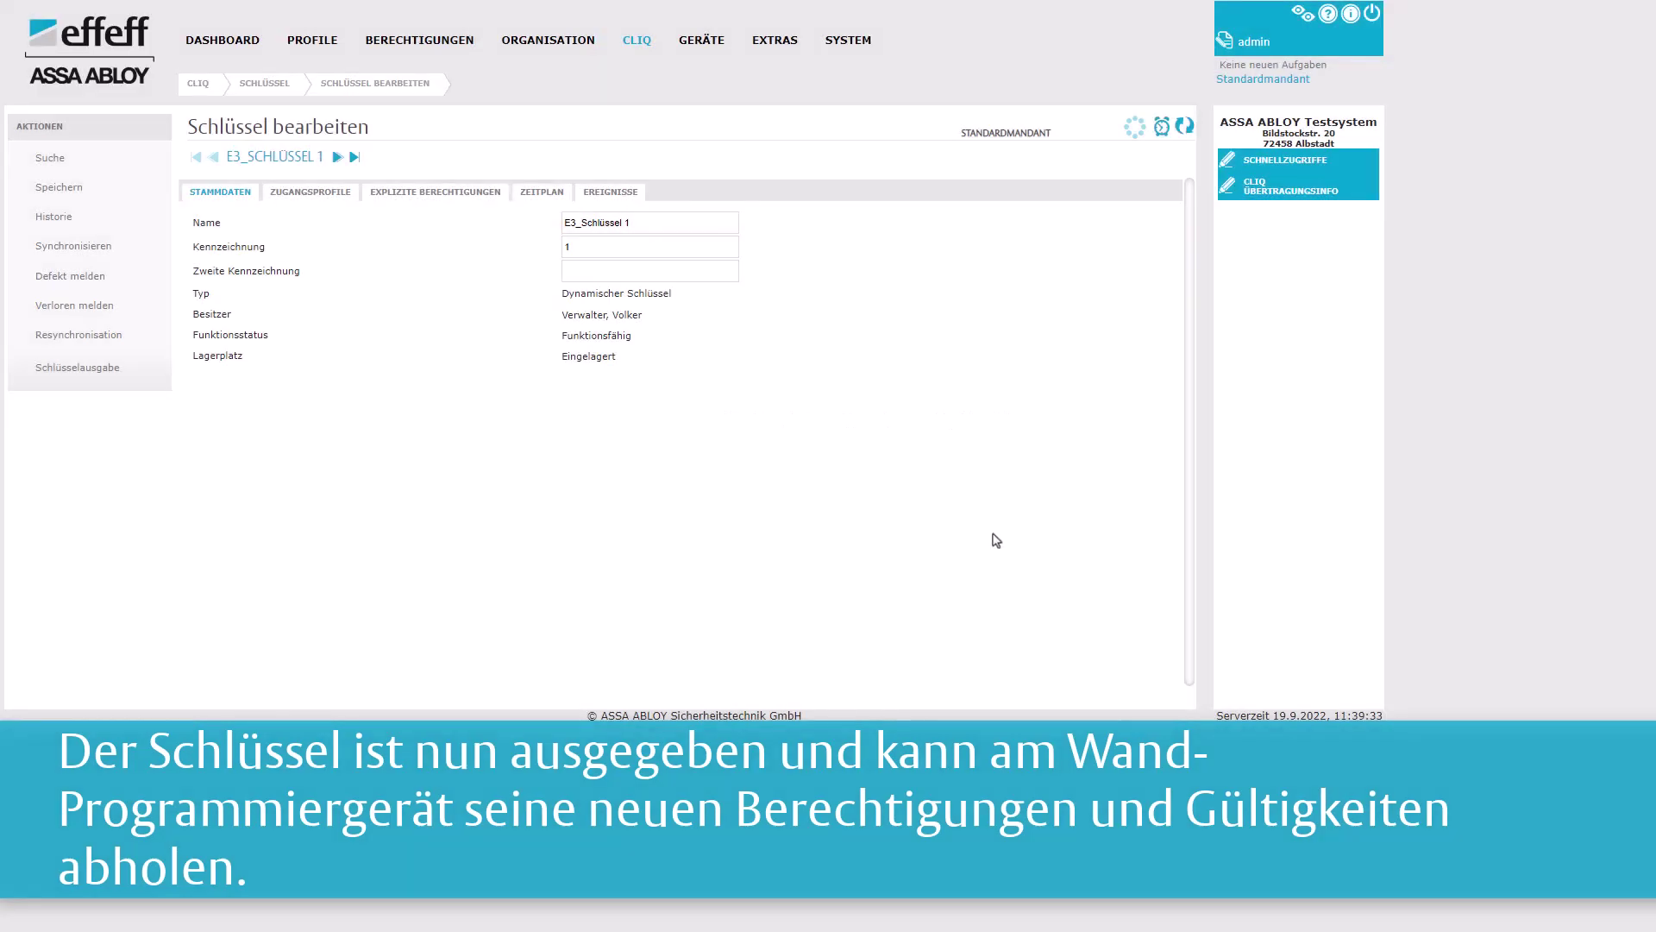